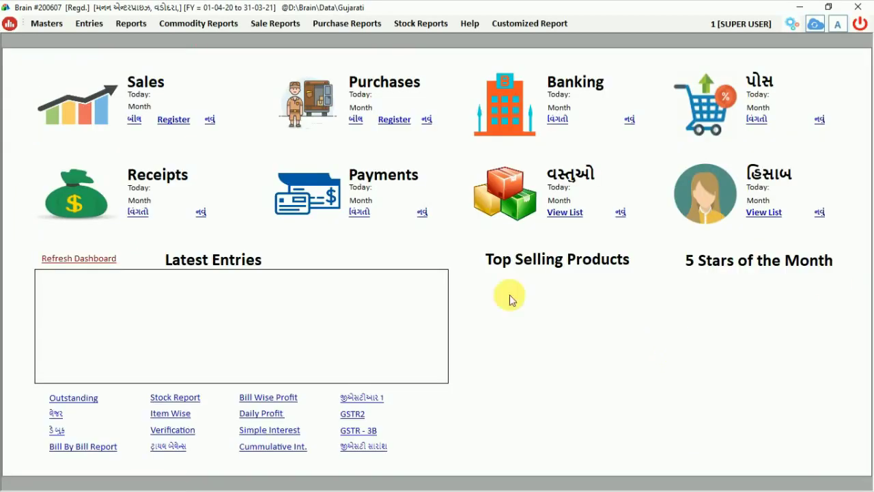
Step: Drop down the Entries menu to list the voucher types
{"action": "left_click", "coordinate": [89, 23]}
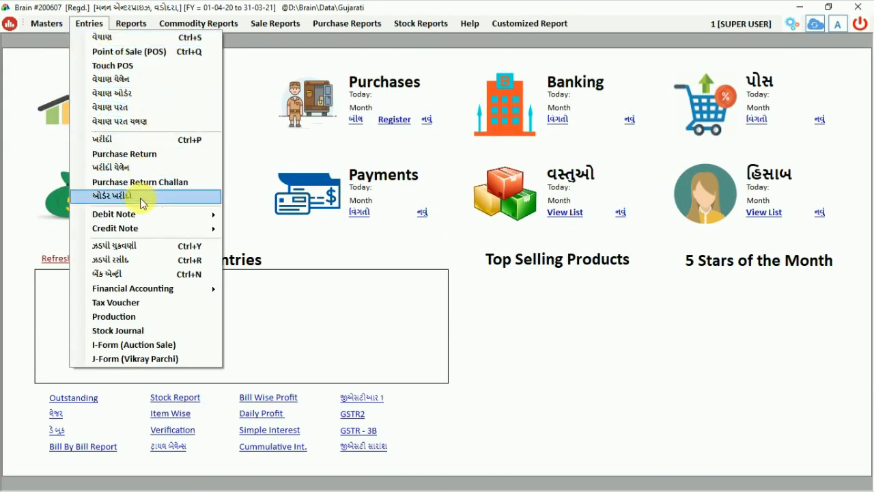
Step: Dismiss the Entries list and open the હિસાબ accounts master from Masters
{"action": "left_click", "coordinate": [392, 150]}
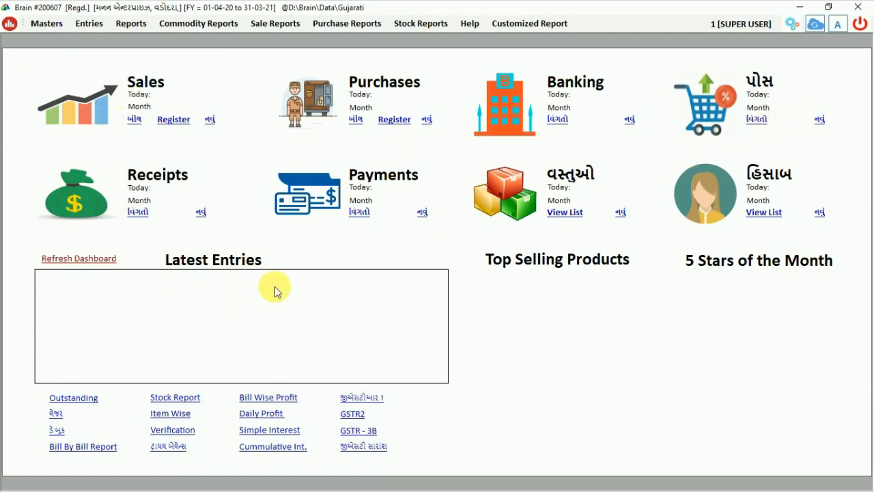
{"action": "left_click", "coordinate": [45, 24]}
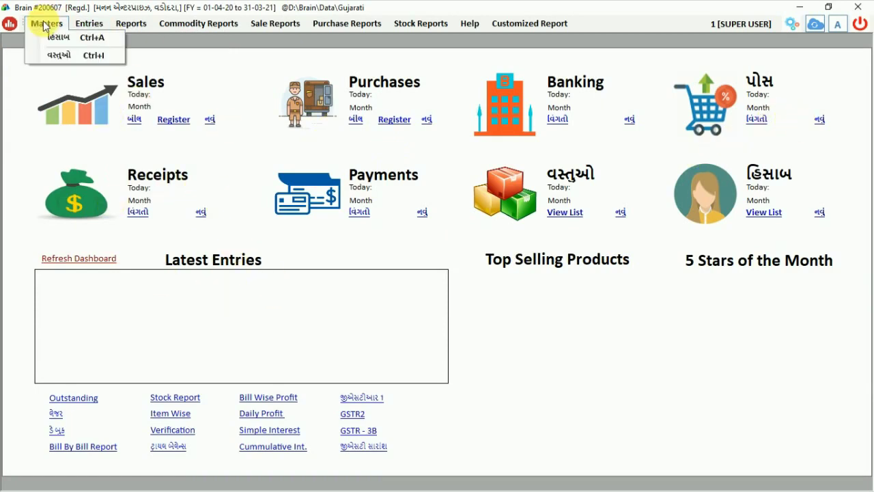
{"action": "left_click", "coordinate": [80, 42]}
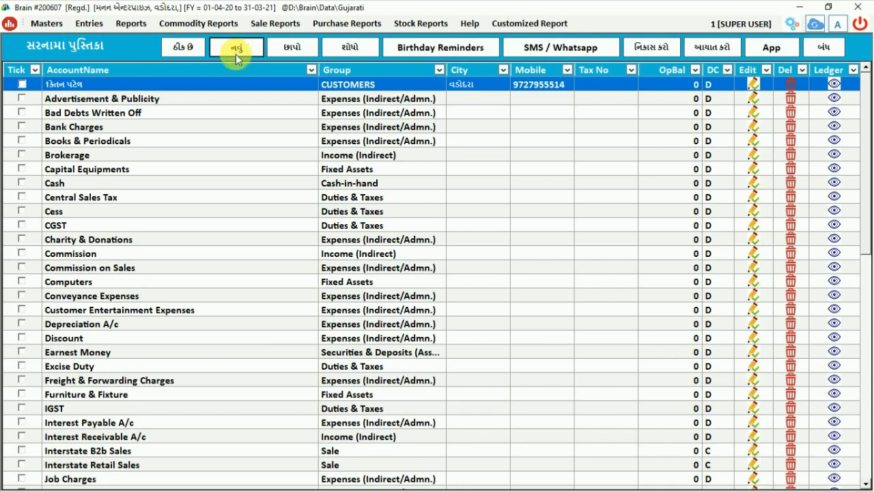
Step: Load the full account list with ઠીક છે and start a new account with નવું
{"action": "left_click", "coordinate": [186, 50]}
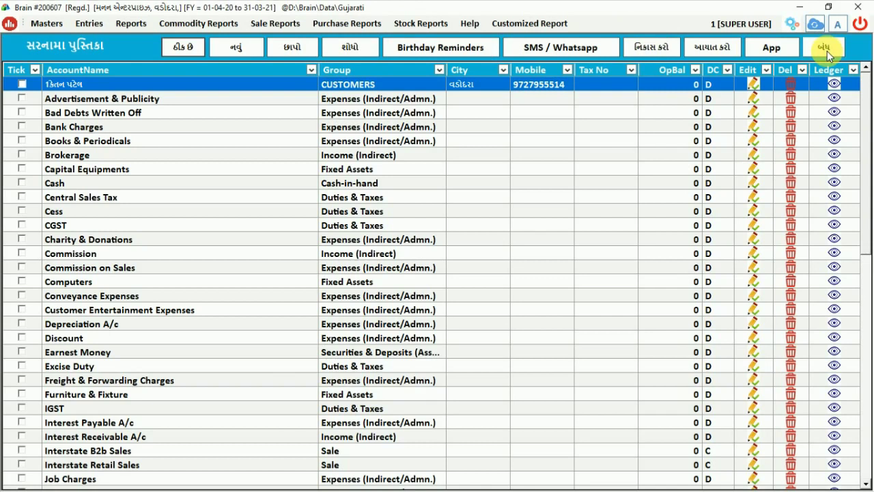
{"action": "left_click", "coordinate": [241, 52]}
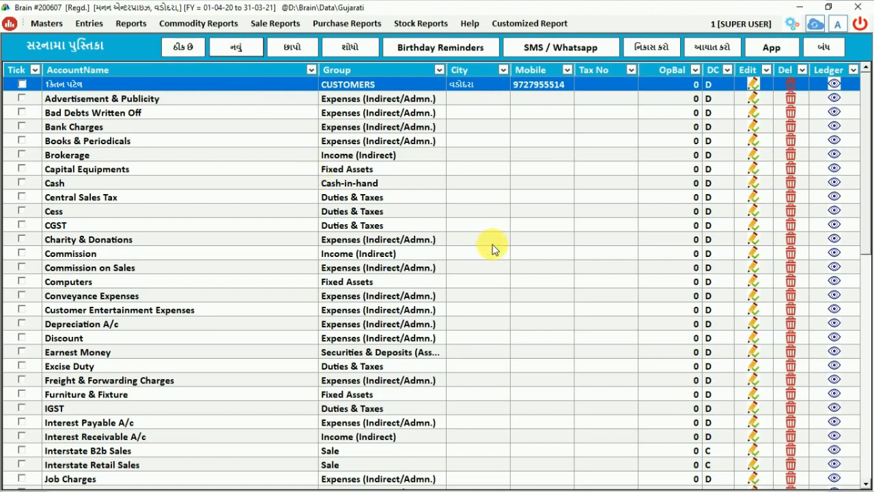
Step: Open Windows language preferences from the ENG input indicator
{"action": "key", "text": "super"}
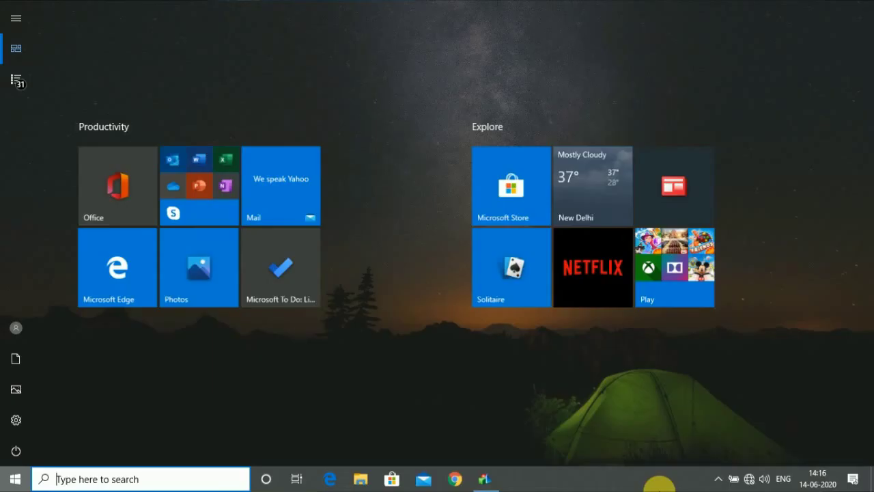
{"action": "left_click", "coordinate": [782, 479]}
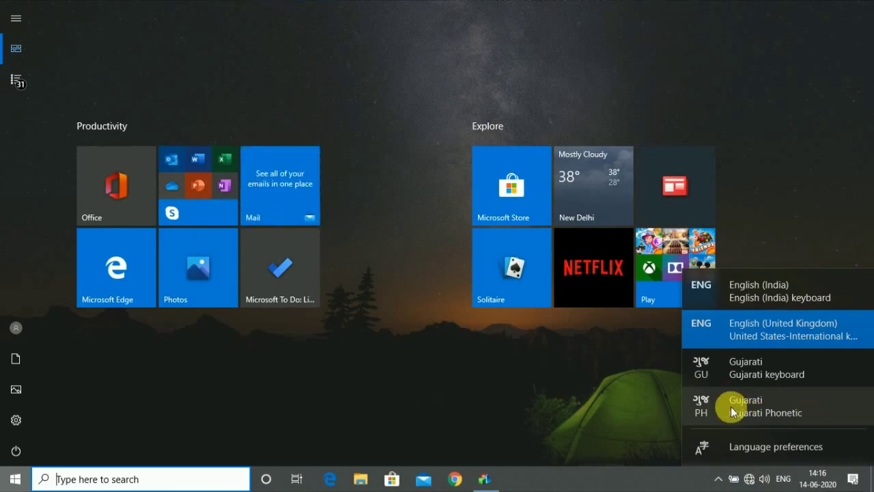
{"action": "left_click", "coordinate": [775, 446]}
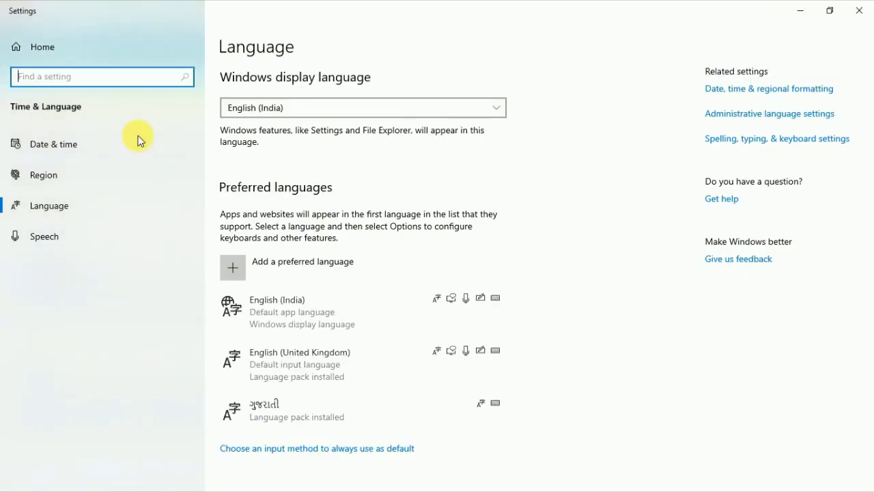
Step: Search 'gujarati' under Add a preferred language, cancel, and close Settings
{"action": "left_click", "coordinate": [293, 268]}
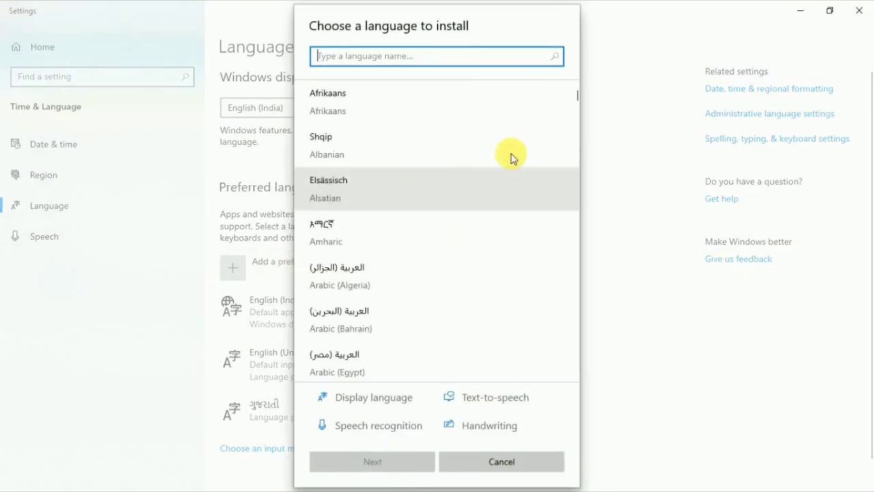
{"action": "scroll", "coordinate": [511, 153], "scroll_direction": "down", "scroll_amount": 10}
{"action": "type", "text": "hind"}
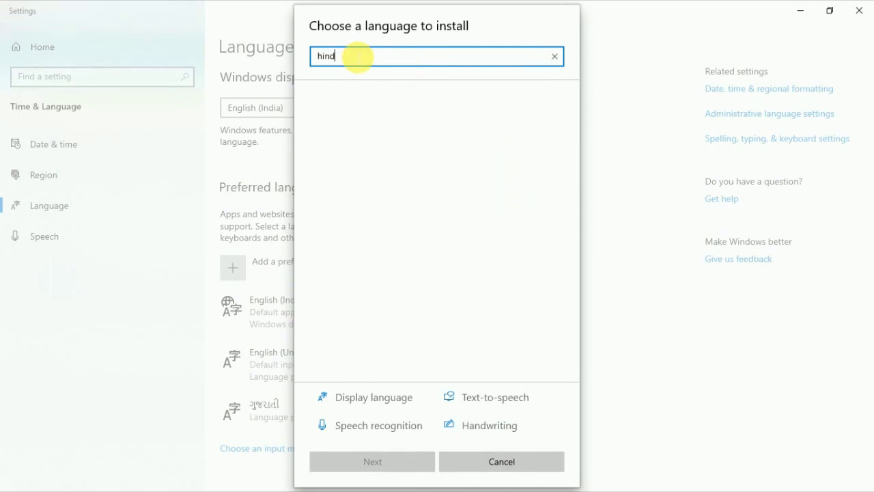
{"action": "key", "text": "BackSpace"}
{"action": "key", "text": "BackSpace"}
{"action": "key", "text": "BackSpace"}
{"action": "key", "text": "BackSpace"}
{"action": "type", "text": "g"}
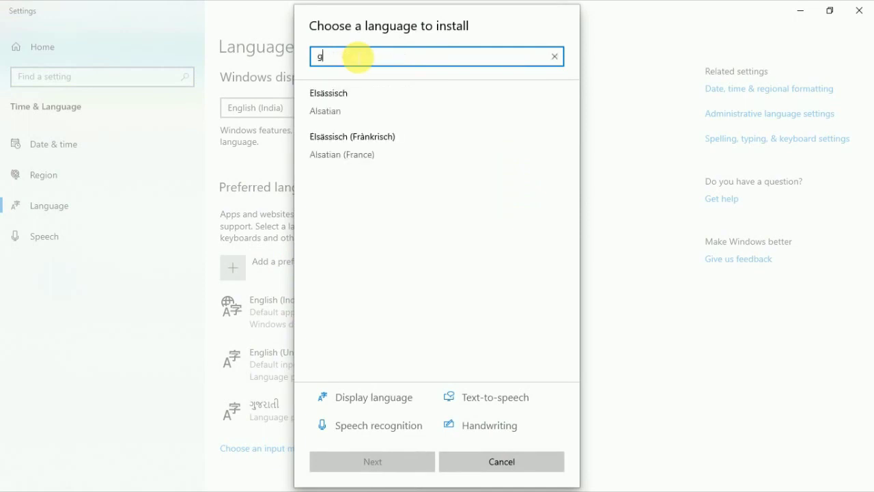
{"action": "type", "text": "ujarati"}
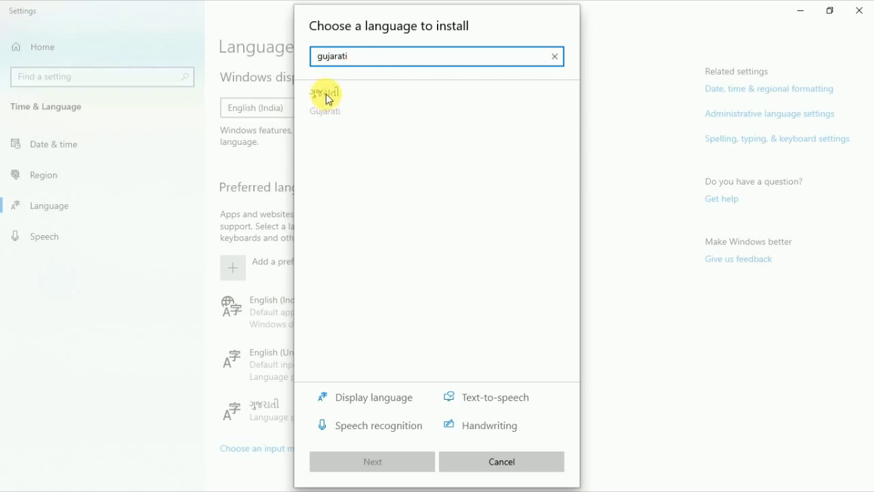
{"action": "left_click", "coordinate": [327, 97]}
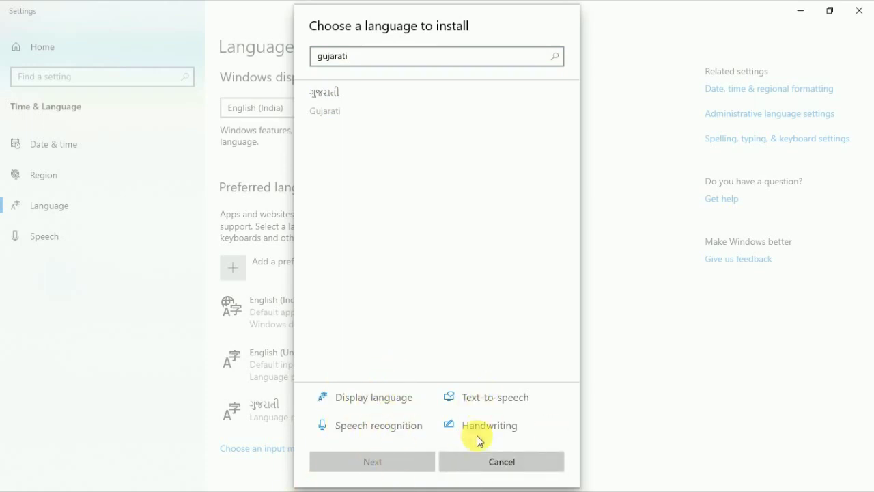
{"action": "left_click", "coordinate": [503, 460]}
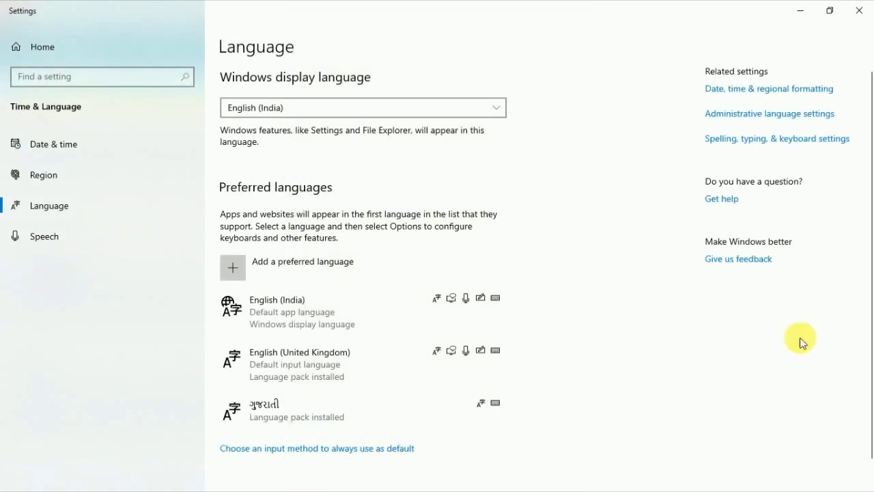
{"action": "left_click", "coordinate": [854, 10]}
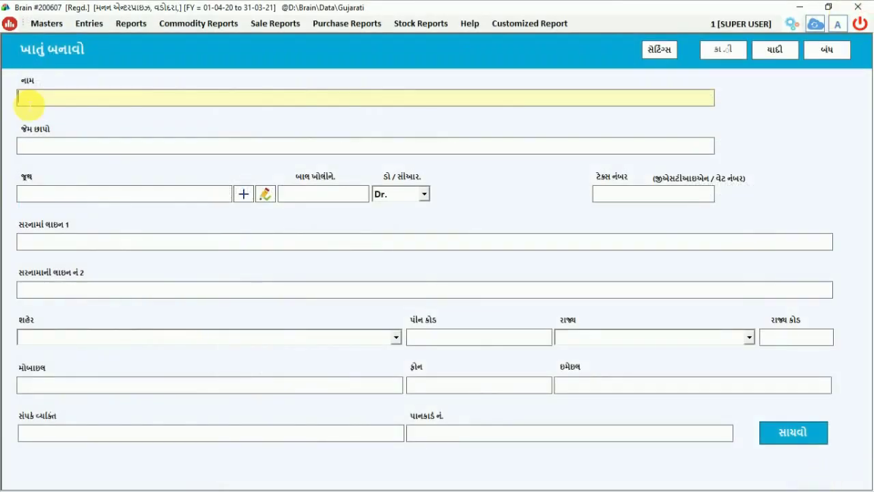
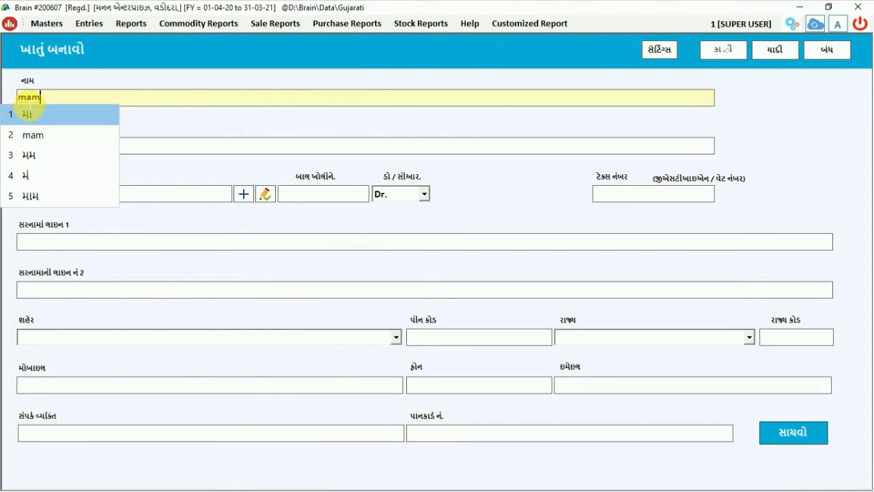
Step: Enter the customer's full name in Gujarati script as the account name
{"action": "key", "text": "space"}
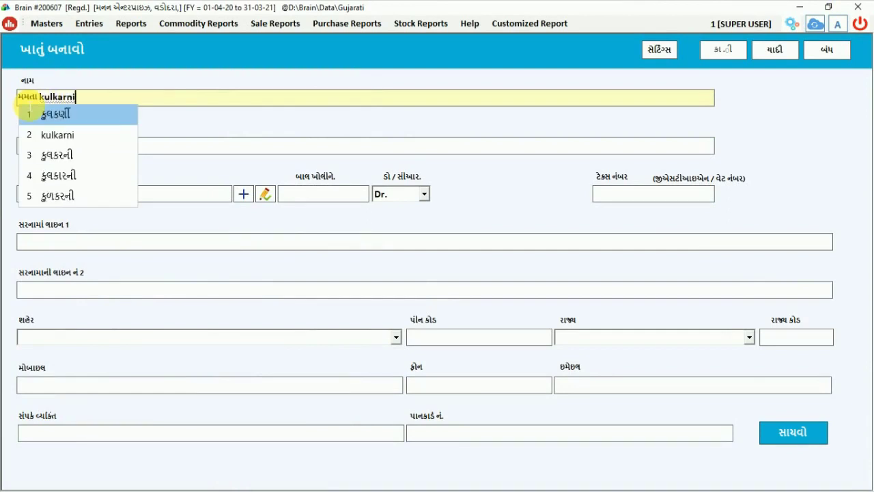
{"action": "key", "text": "space"}
{"action": "key", "text": "Return"}
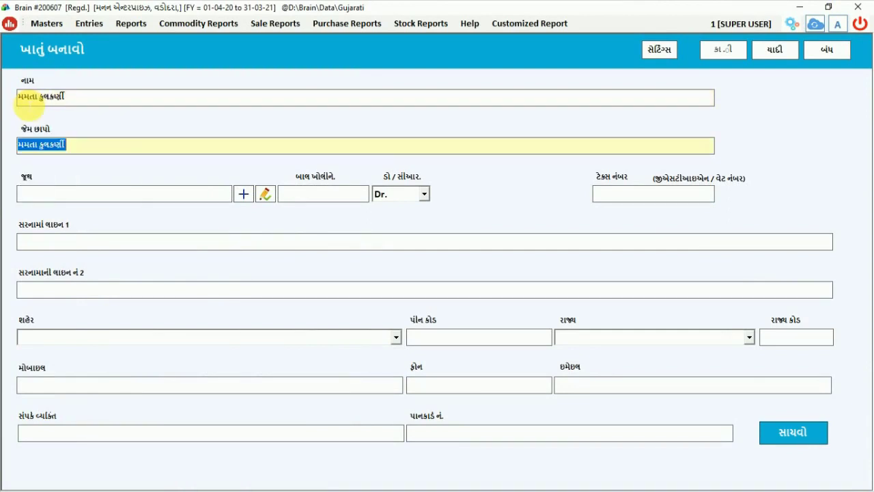
{"action": "key", "text": "Return"}
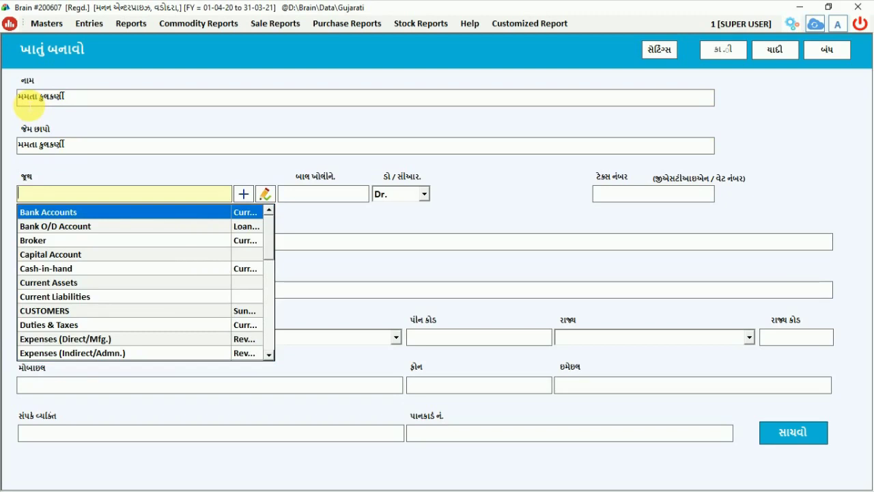
Step: Set the account group to CUSTOMERS with a 1000 Dr. opening balance
{"action": "type", "text": "c"}
{"action": "key", "text": "Down"}
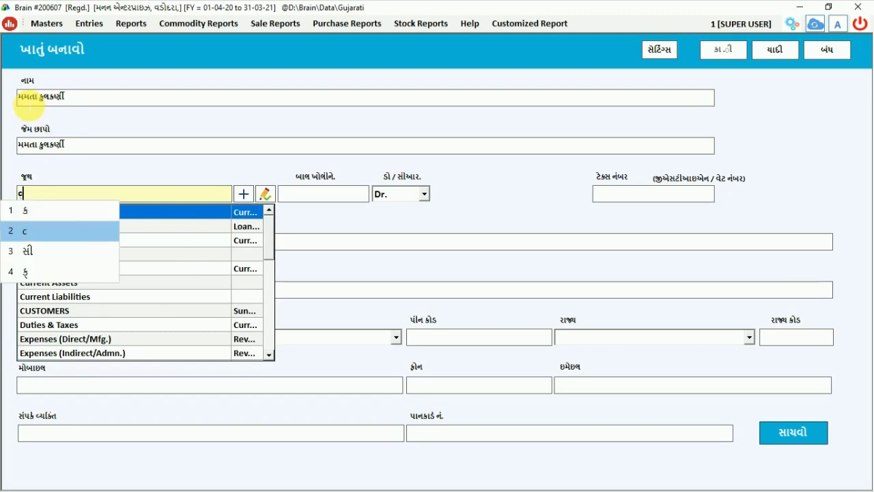
{"action": "key", "text": "space"}
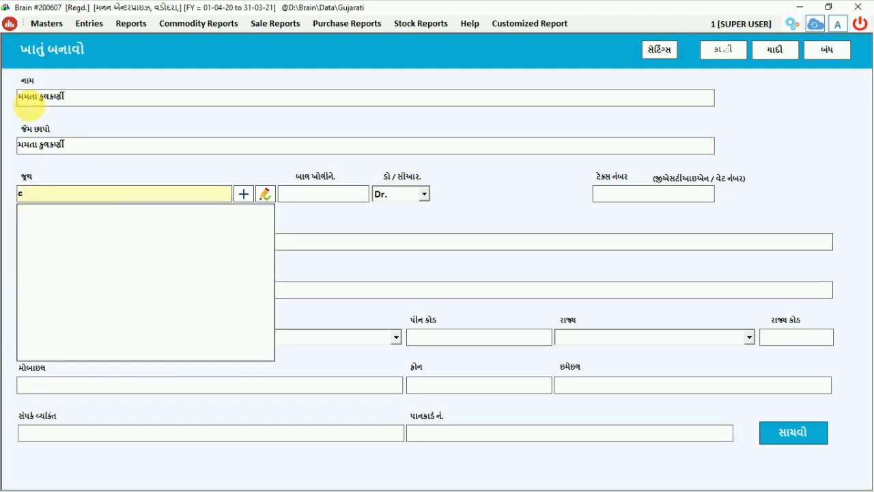
{"action": "key", "text": "Down"}
{"action": "key", "text": "Down"}
{"action": "key", "text": "Down"}
{"action": "key", "text": "Down"}
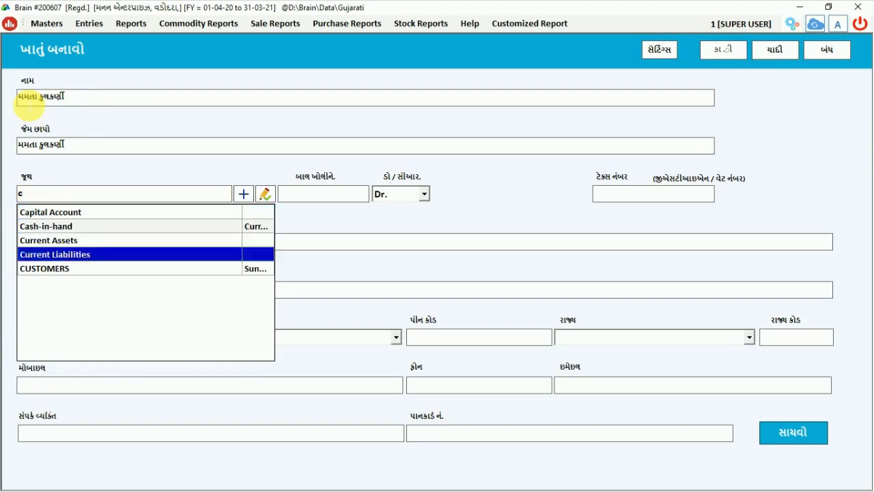
{"action": "key", "text": "Down"}
{"action": "key", "text": "Return"}
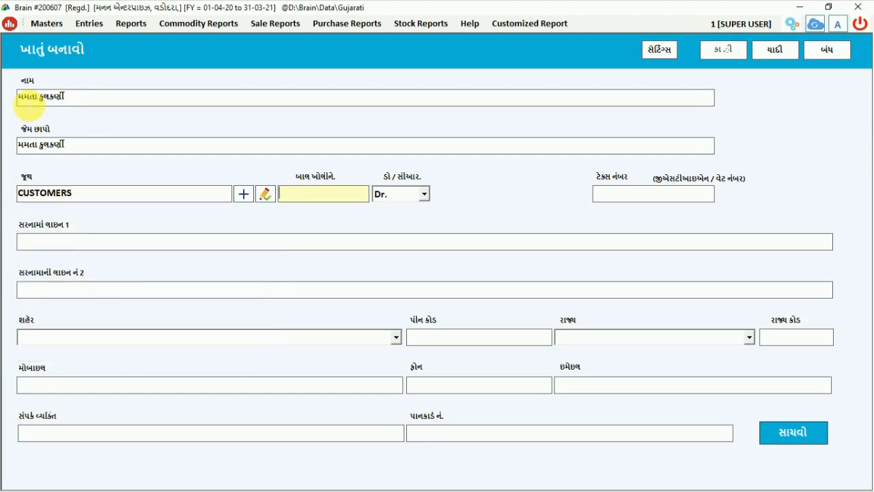
{"action": "type", "text": "1000"}
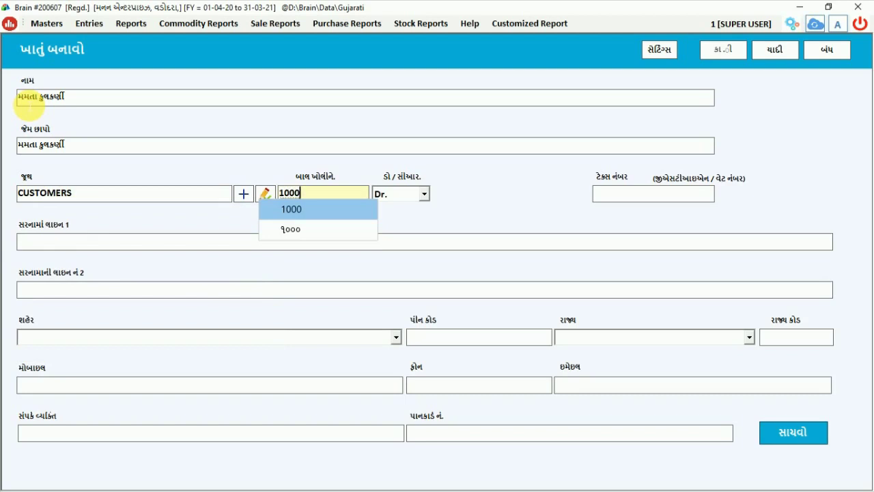
{"action": "key", "text": "Return"}
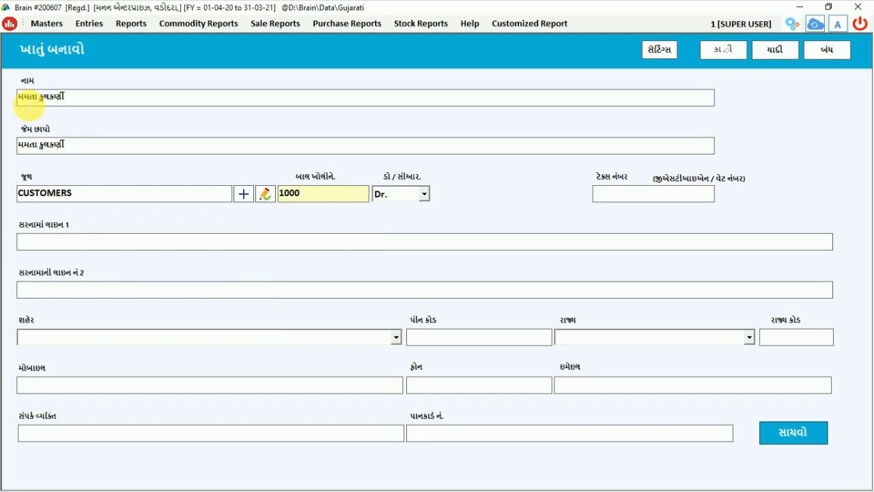
{"action": "key", "text": "Return"}
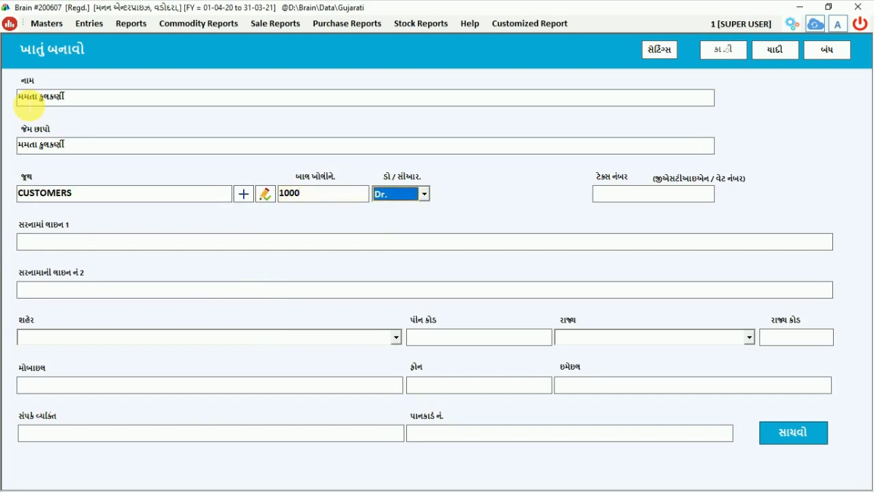
{"action": "key", "text": "Return"}
{"action": "key", "text": "Return"}
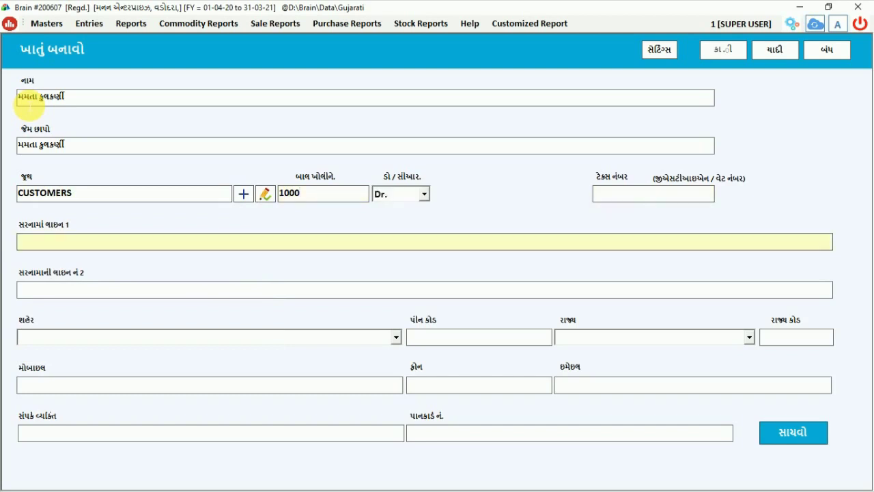
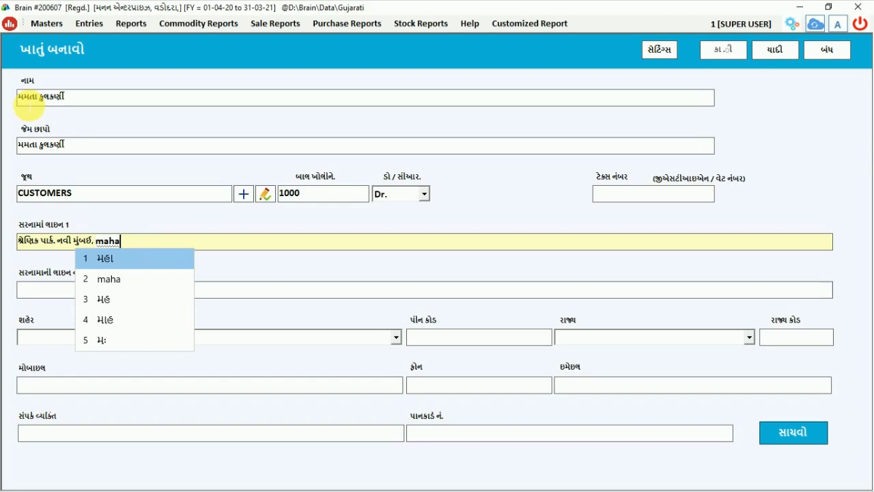
Step: Enter the customer's street address in Gujarati in Address Line 1
{"action": "key", "text": "space"}
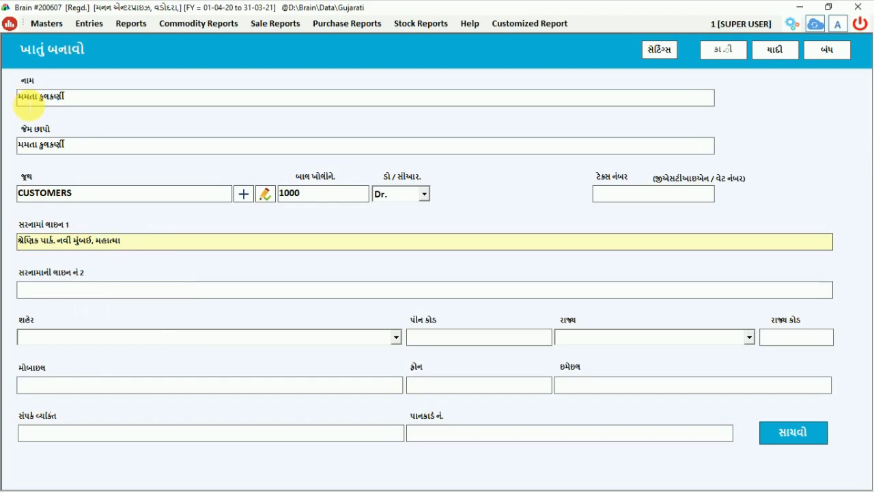
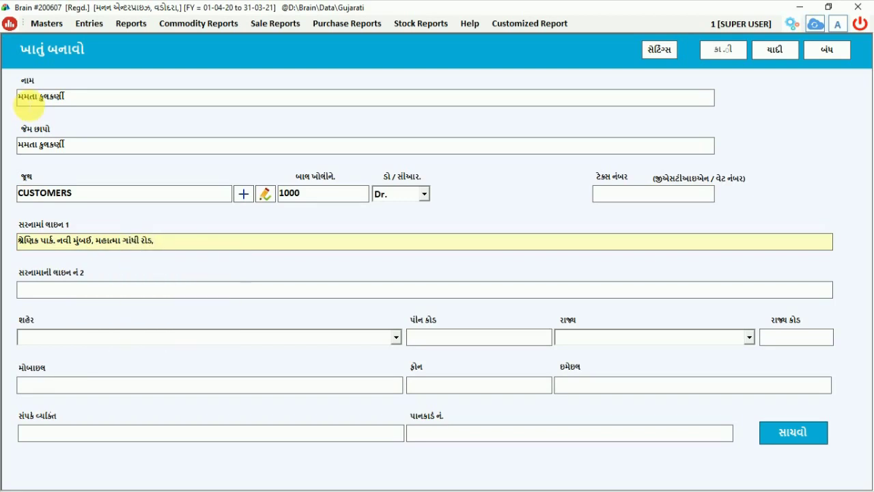
{"action": "key", "text": "Tab"}
{"action": "key", "text": "Tab"}
{"action": "key", "text": "Tab"}
{"action": "key", "text": "Tab"}
Step: Set the state to Gujarat, save the account, and close the form
{"action": "type", "text": "gujarat"}
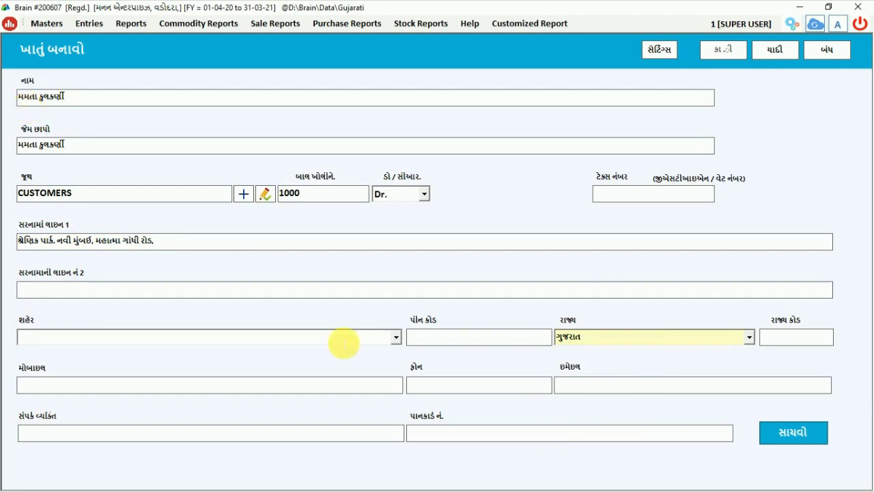
{"action": "left_click", "coordinate": [793, 436]}
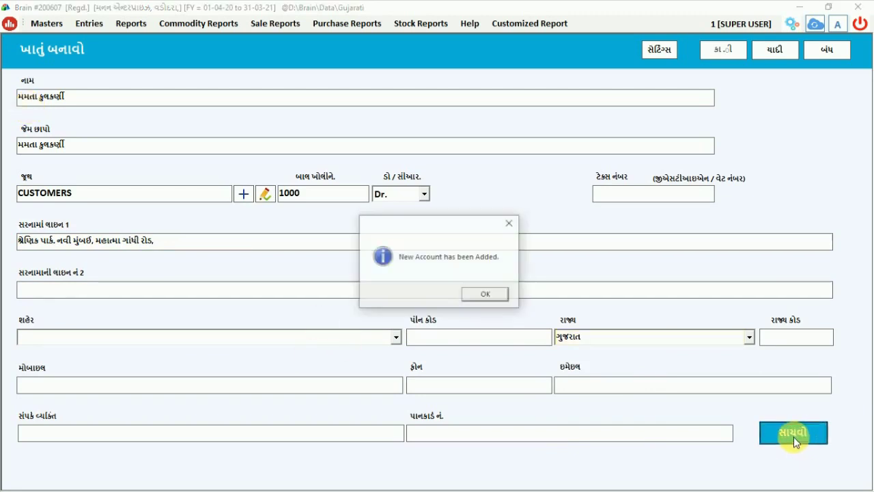
{"action": "left_click", "coordinate": [493, 294]}
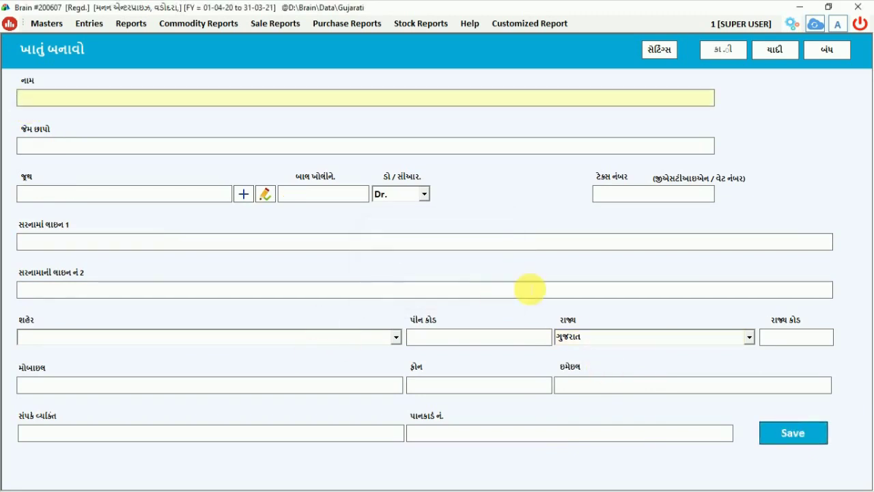
{"action": "left_click", "coordinate": [828, 52]}
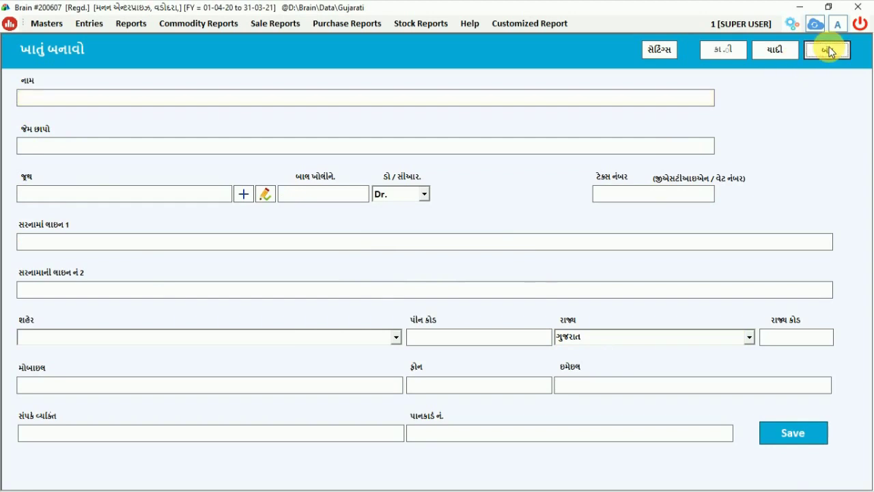
{"action": "left_click", "coordinate": [826, 50]}
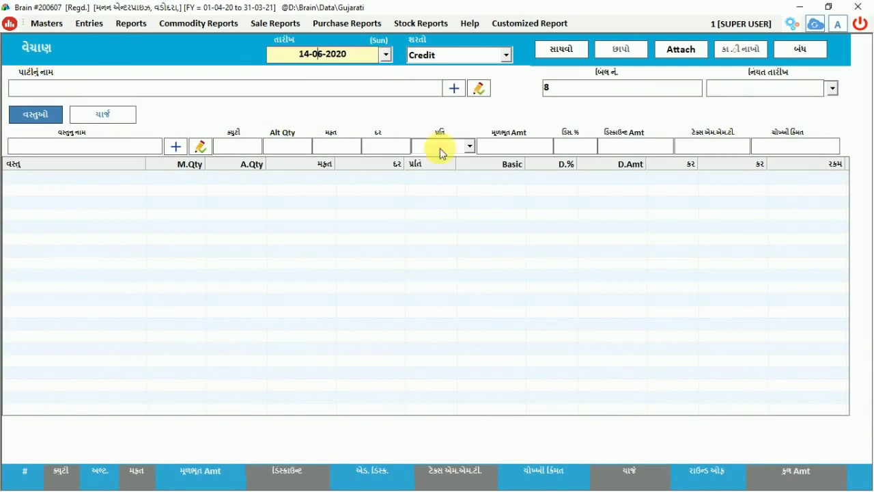
Step: Choose the new customer as party on the 14-06-2020 credit sale bill, showing 1000 Dr
{"action": "key", "text": "Return"}
{"action": "key", "text": "Return"}
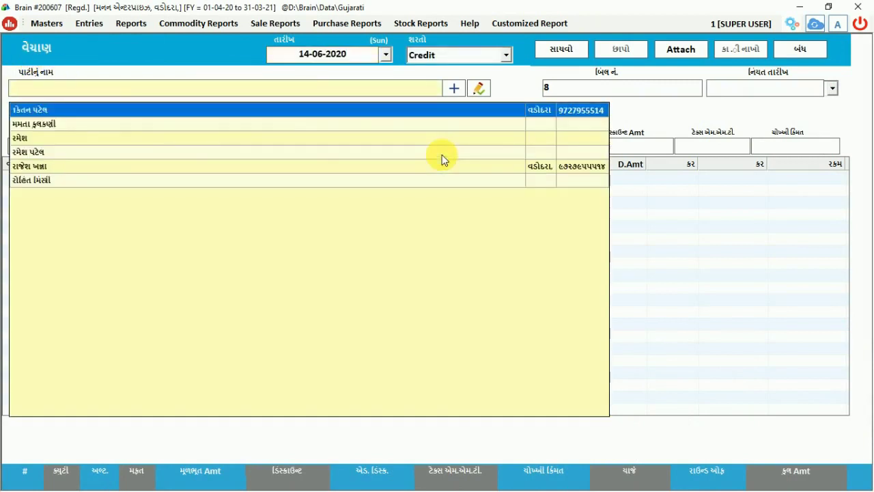
{"action": "type", "text": "ma"}
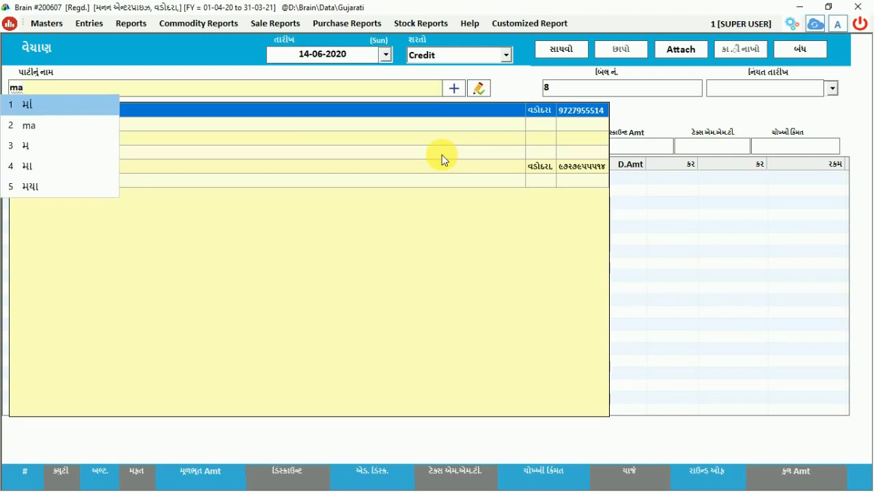
{"action": "type", "text": "m"}
{"action": "type", "text": "ta"}
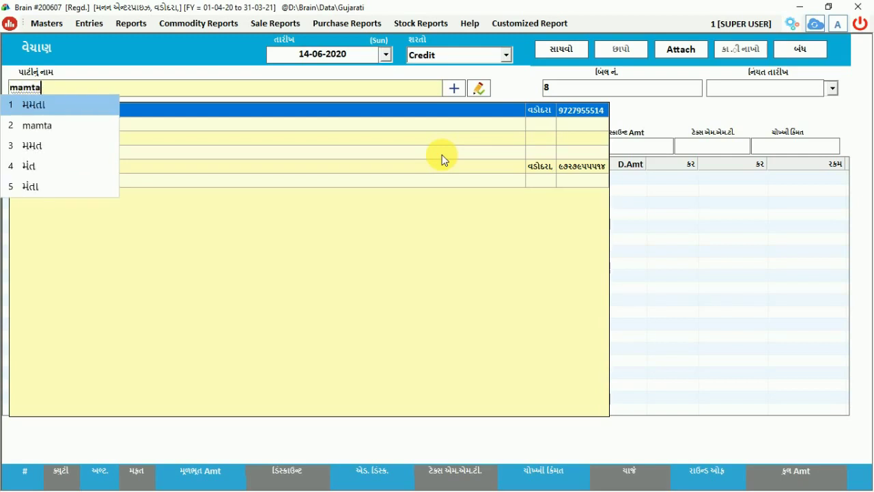
{"action": "key", "text": "space"}
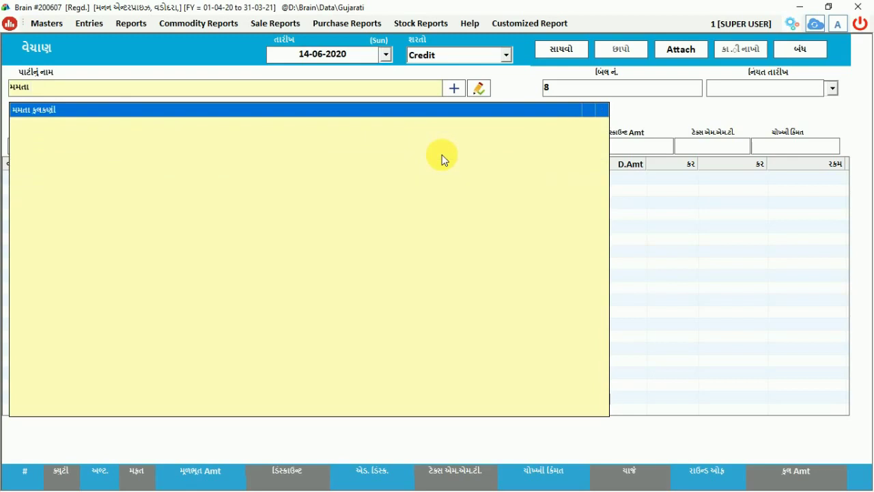
{"action": "key", "text": "Return"}
{"action": "key", "text": "Return"}
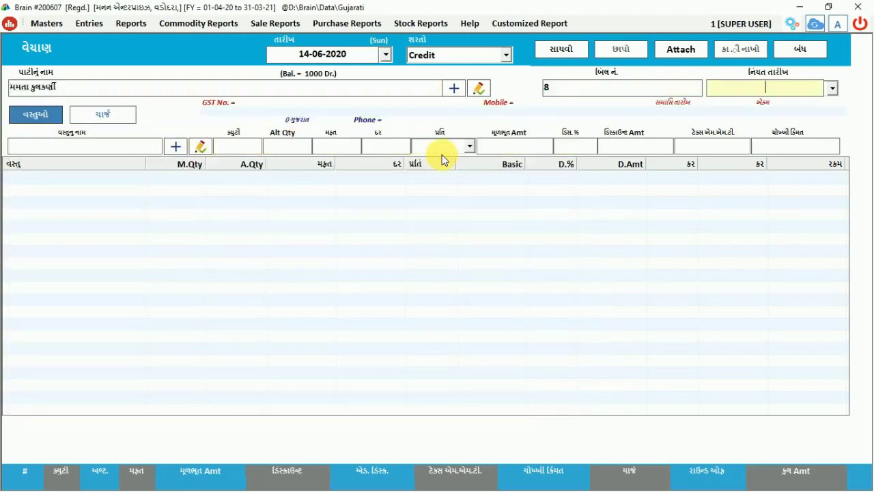
{"action": "key", "text": "Return"}
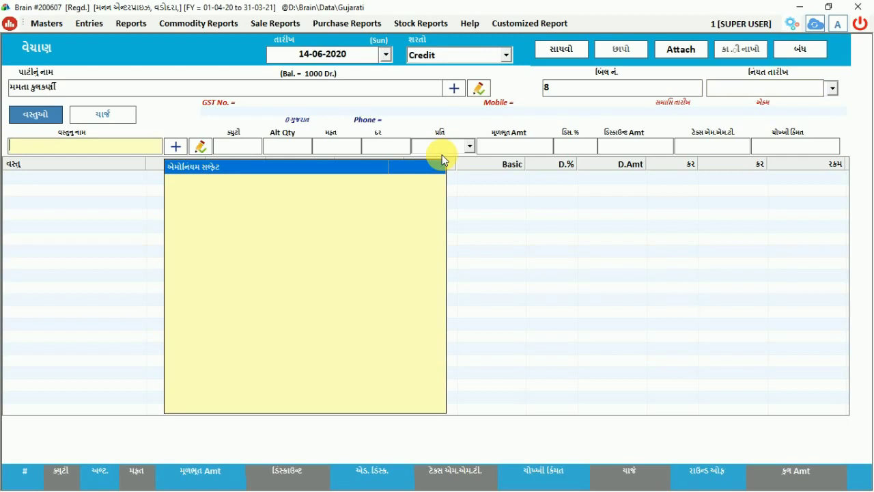
Step: Add a line of 10 bags of ammonium sulphate at 700, totalling 7350
{"action": "type", "text": "e"}
{"action": "key", "text": "space"}
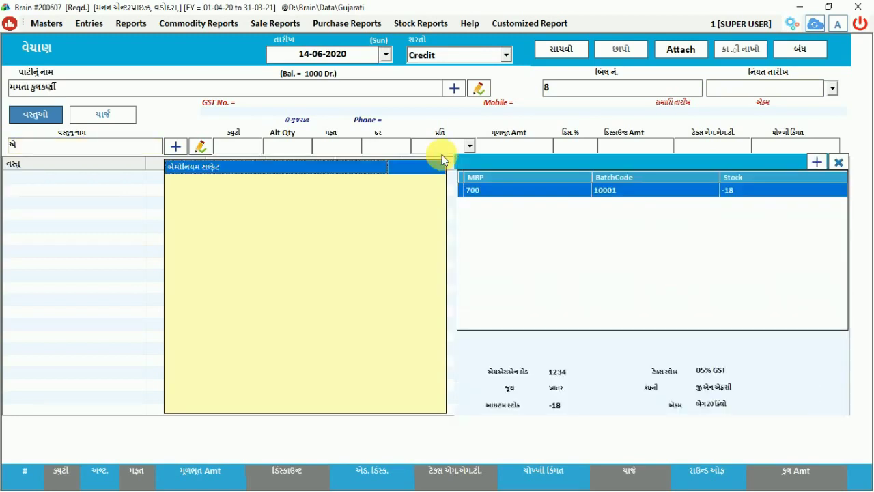
{"action": "key", "text": "Return"}
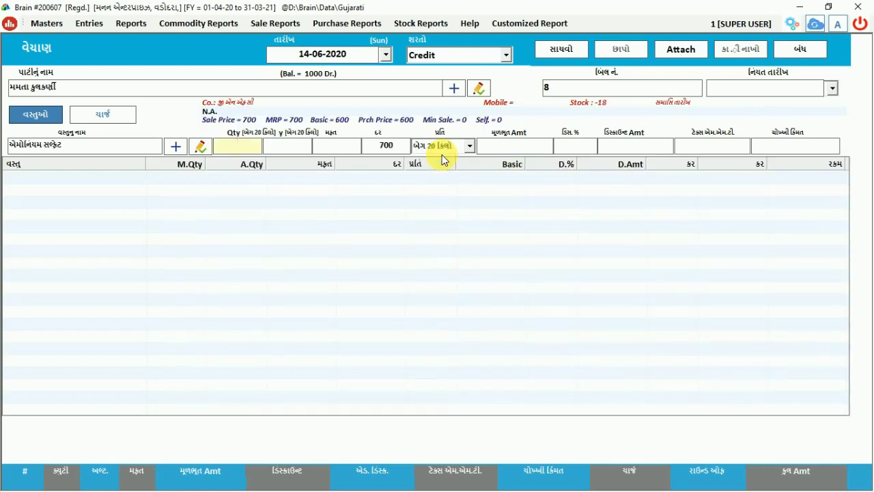
{"action": "type", "text": "10"}
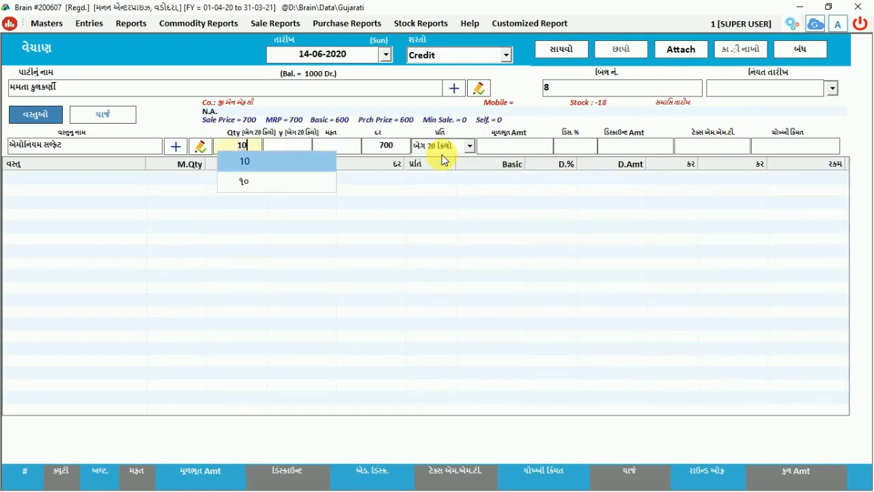
{"action": "key", "text": "Return"}
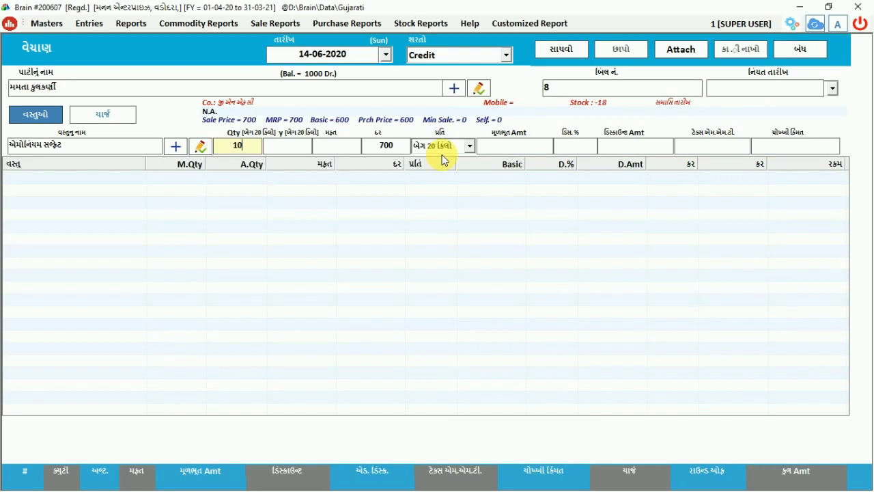
{"action": "key", "text": "Return"}
{"action": "key", "text": "Return"}
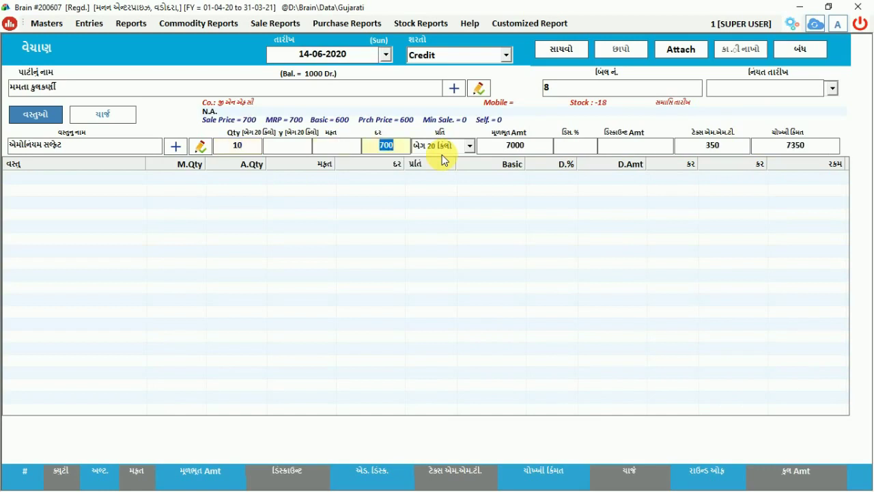
{"action": "key", "text": "Return"}
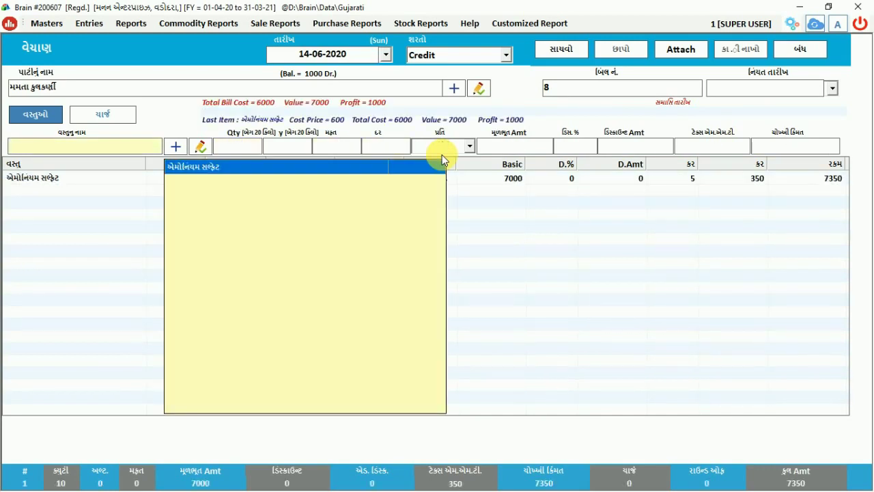
{"action": "left_click", "coordinate": [552, 225]}
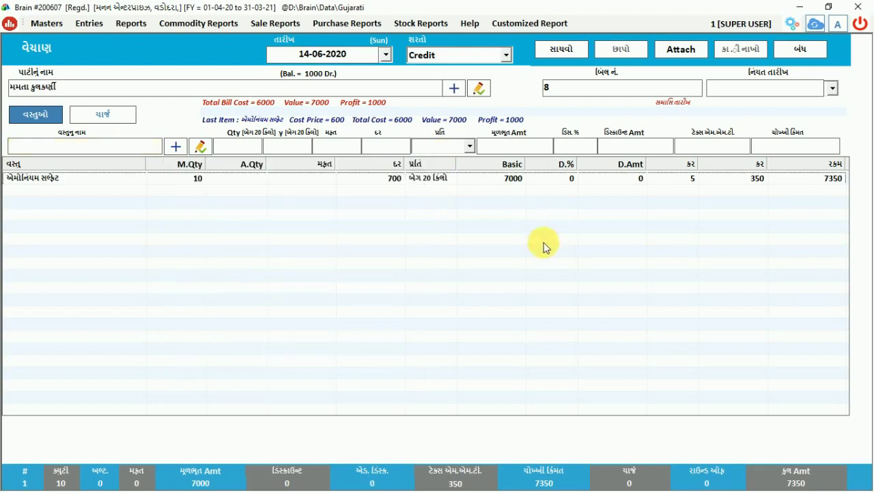
Step: Save sale bill 8 and choose Yes to print it
{"action": "left_click", "coordinate": [563, 51]}
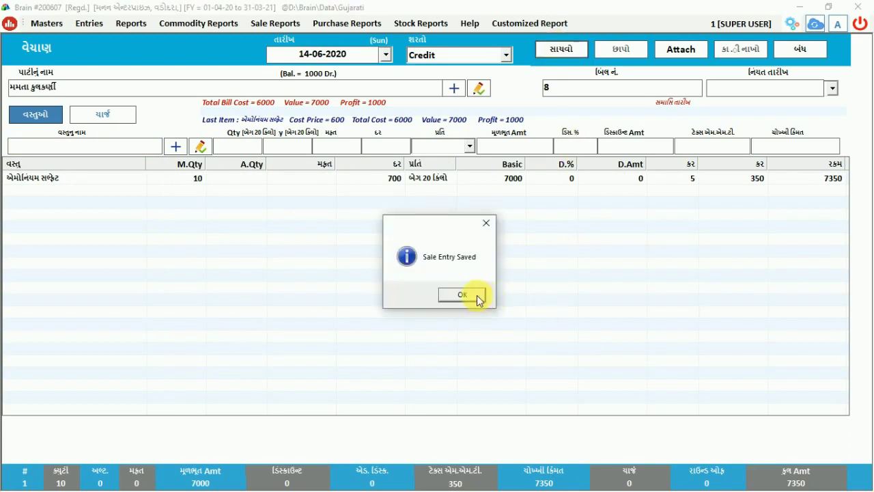
{"action": "left_click", "coordinate": [476, 295]}
{"action": "left_click", "coordinate": [430, 296]}
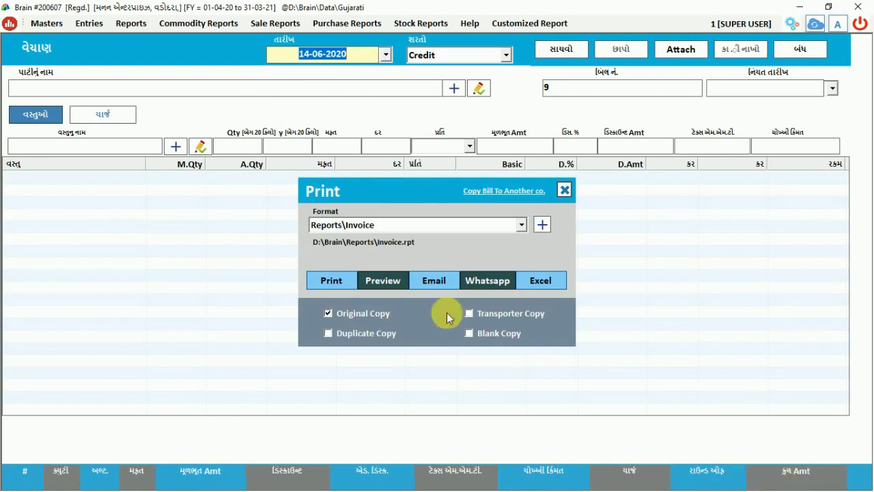
Step: Preview retail invoice 8 from the Print dialog
{"action": "left_click", "coordinate": [381, 276]}
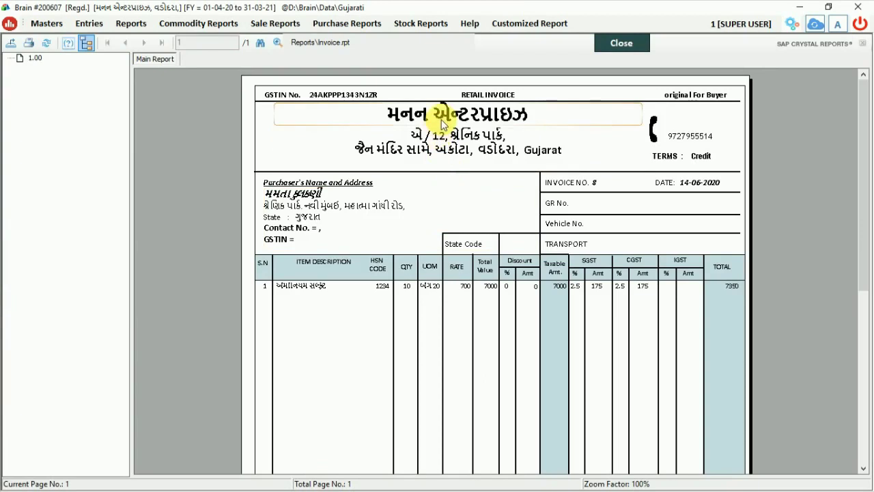
Step: Zoom the invoice preview to 150% and look over the whole invoice
{"action": "left_click", "coordinate": [277, 42]}
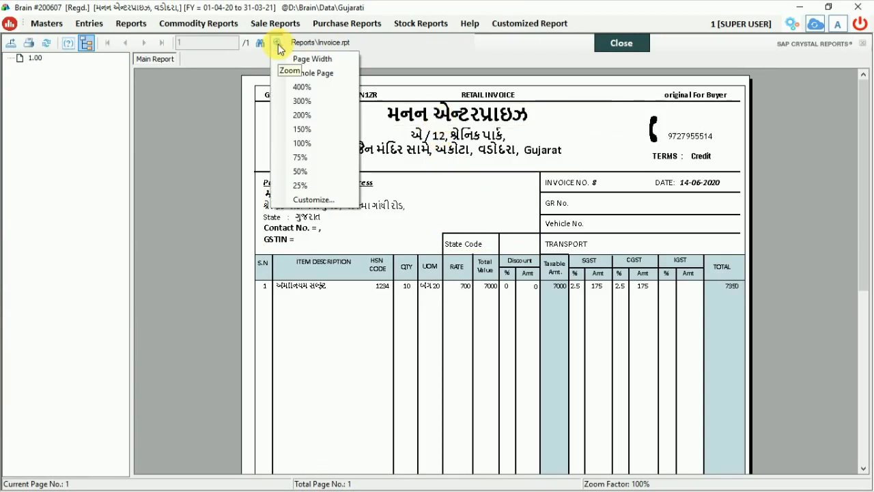
{"action": "left_click", "coordinate": [302, 129]}
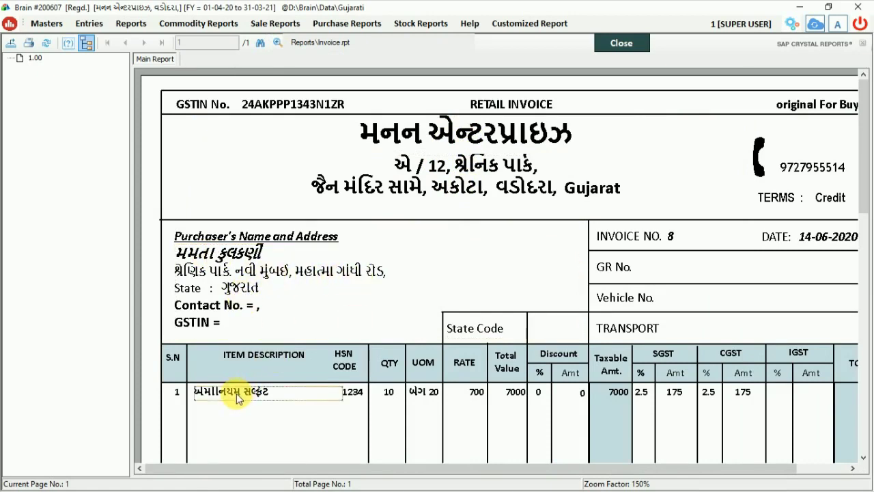
{"action": "scroll", "coordinate": [236, 394], "scroll_direction": "down", "scroll_amount": 3}
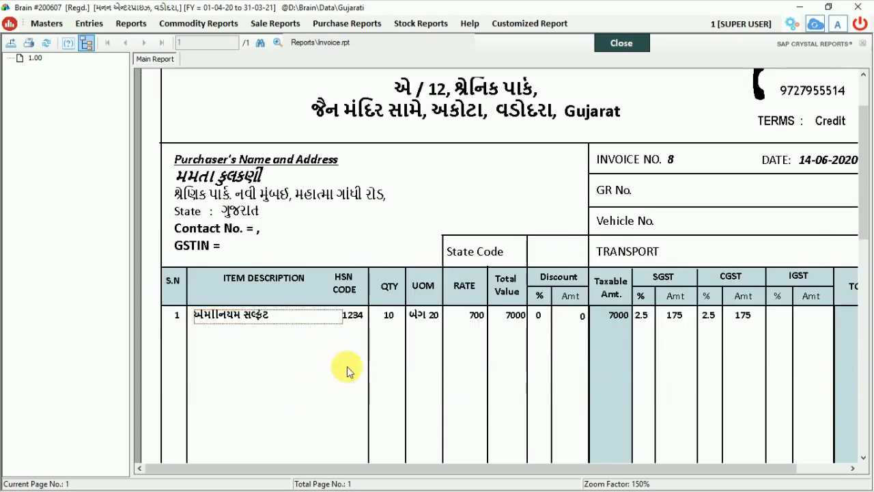
{"action": "scroll", "coordinate": [410, 320], "scroll_direction": "up", "scroll_amount": 1}
{"action": "left_click", "coordinate": [420, 346]}
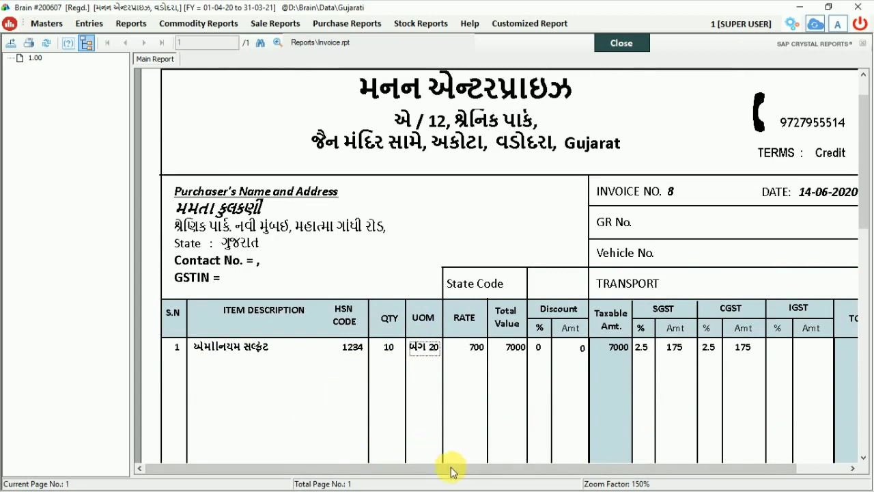
{"action": "left_click_drag", "start_coordinate": [472, 470], "coordinate": [433, 470]}
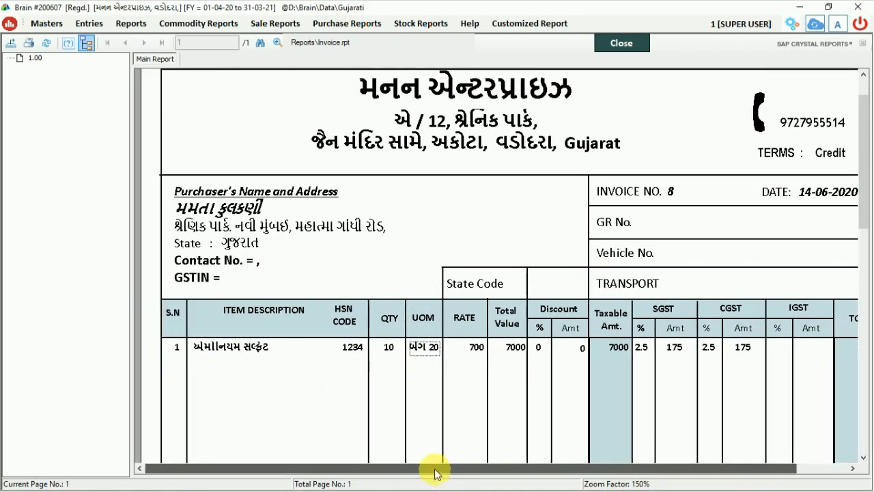
{"action": "left_click_drag", "start_coordinate": [860, 205], "coordinate": [866, 471]}
{"action": "left_click_drag", "start_coordinate": [725, 469], "coordinate": [831, 461]}
{"action": "left_click", "coordinate": [773, 398]}
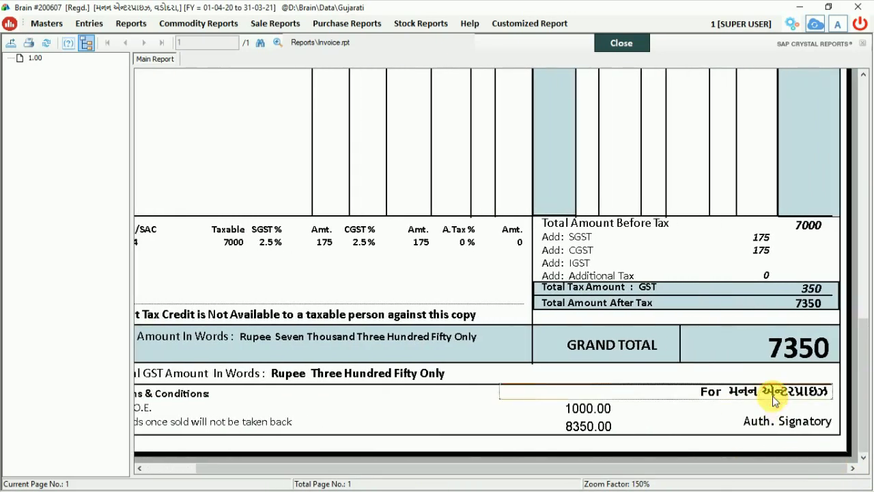
Step: Close the invoice preview, the print options and the sales entry form
{"action": "left_click", "coordinate": [626, 48]}
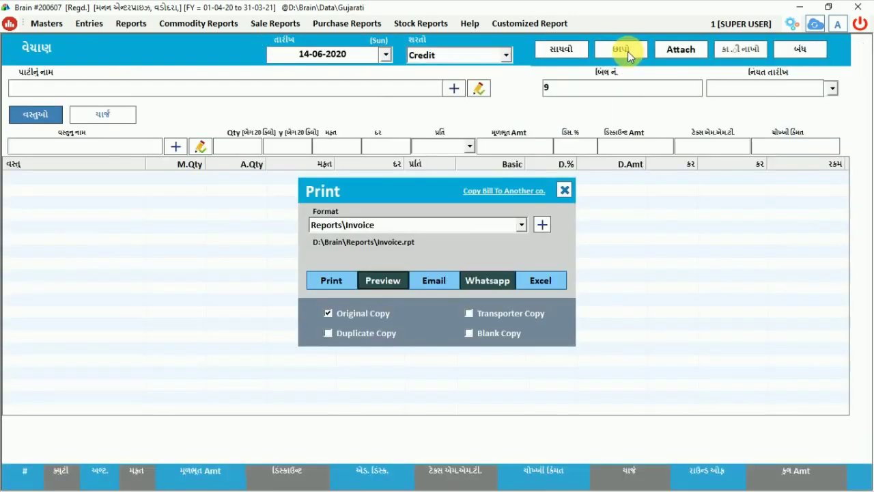
{"action": "left_click", "coordinate": [564, 190]}
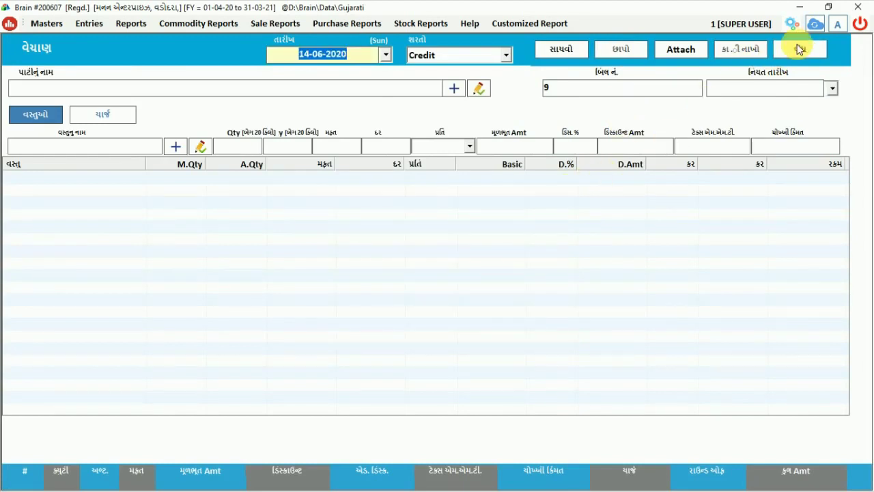
{"action": "left_click", "coordinate": [798, 49]}
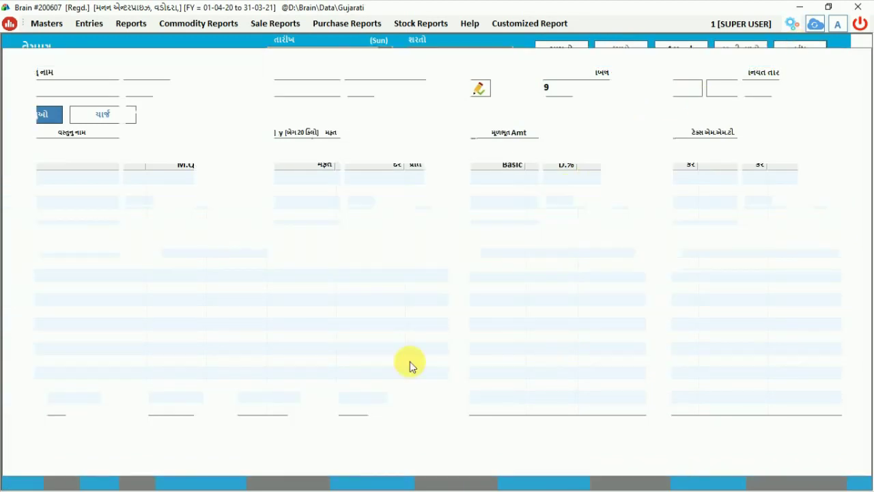
Step: Open the quick cash receipt form (ઝડપી રસીદ), dated 14-06-2020, from the Entries menu
{"action": "left_click", "coordinate": [100, 32]}
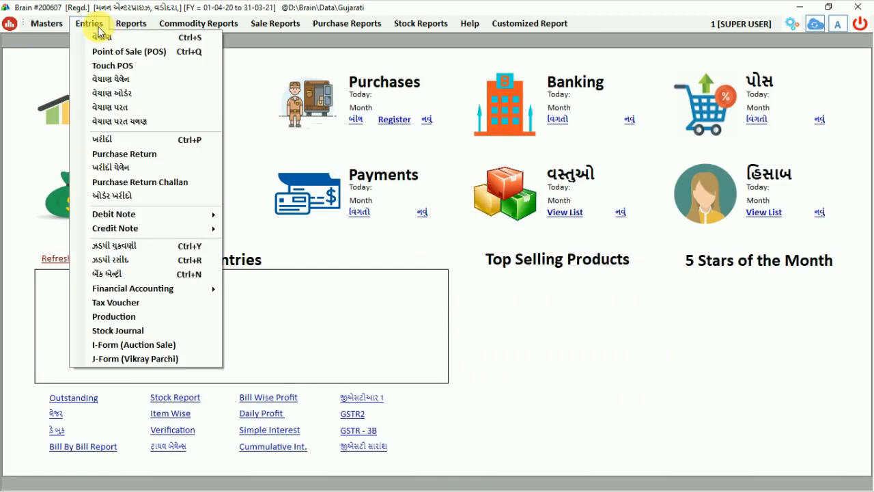
{"action": "left_click", "coordinate": [138, 264]}
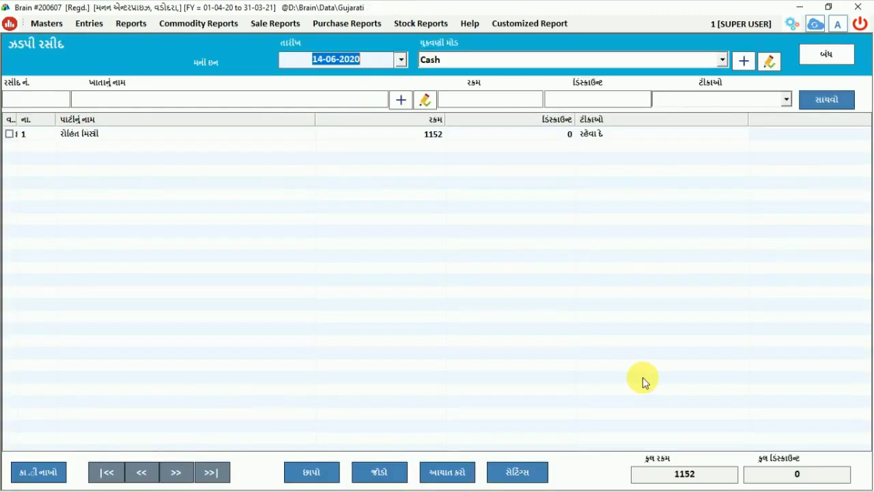
Step: Start cash receipt no. 1 and pick the customer's account by its Gujarati-spelled name
{"action": "left_click", "coordinate": [280, 481]}
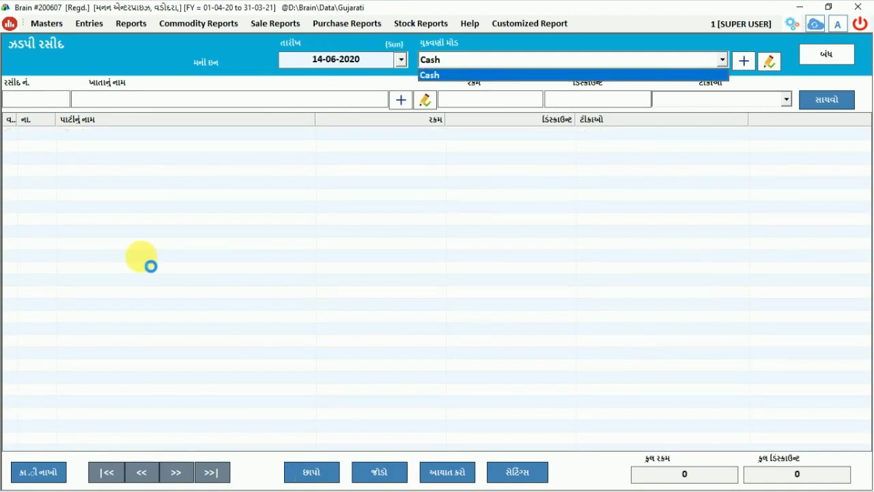
{"action": "type", "text": "1"}
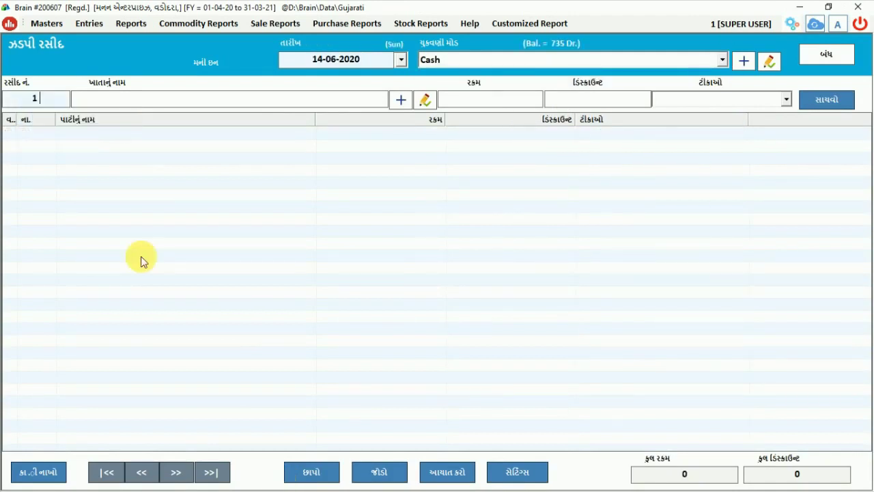
{"action": "key", "text": "Return"}
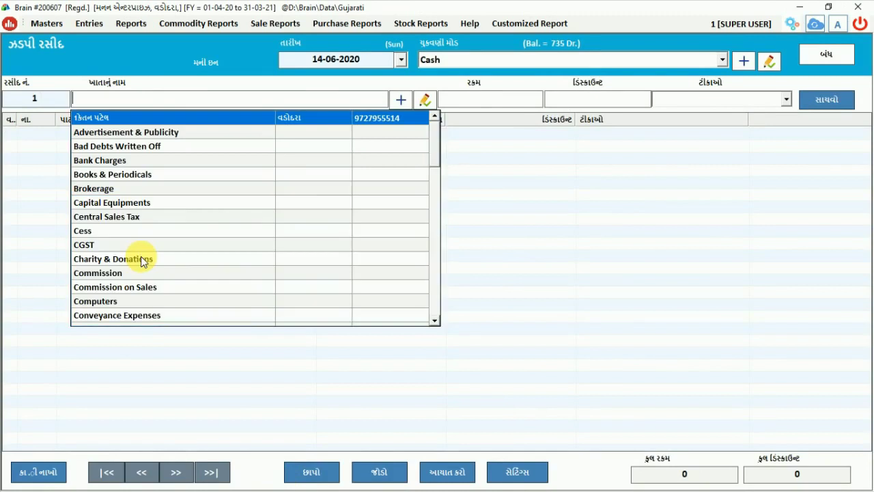
{"action": "type", "text": "man"}
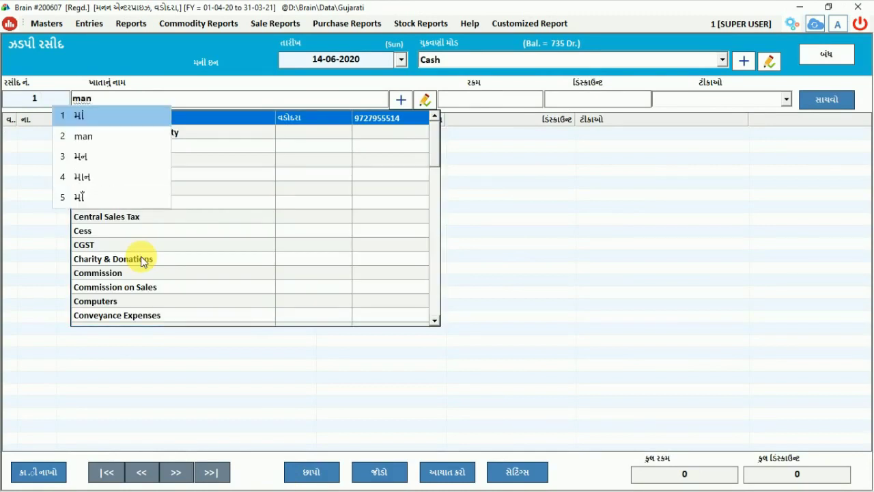
{"action": "key", "text": "BackSpace"}
{"action": "type", "text": "mta"}
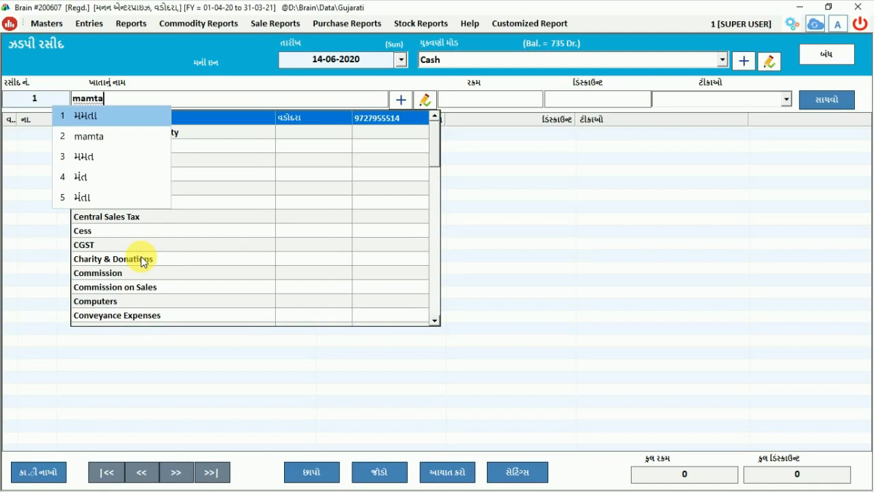
{"action": "key", "text": "Down"}
{"action": "key", "text": "Up"}
{"action": "key", "text": "space"}
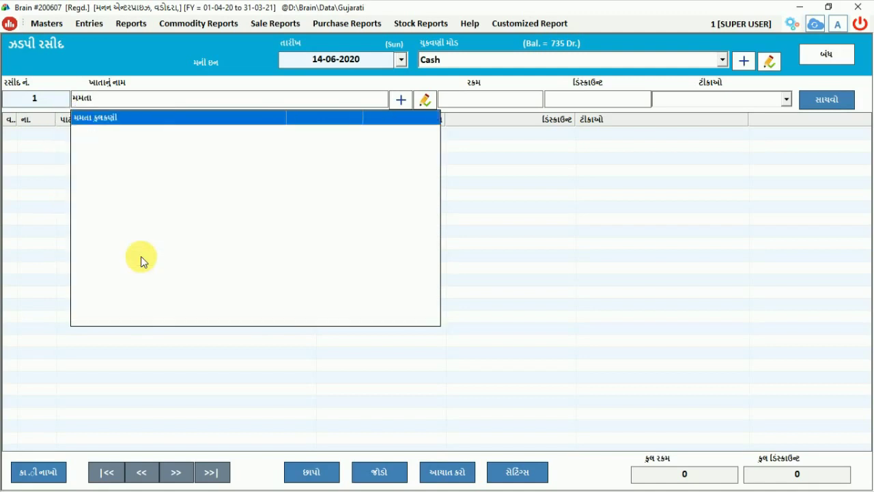
{"action": "key", "text": "Return"}
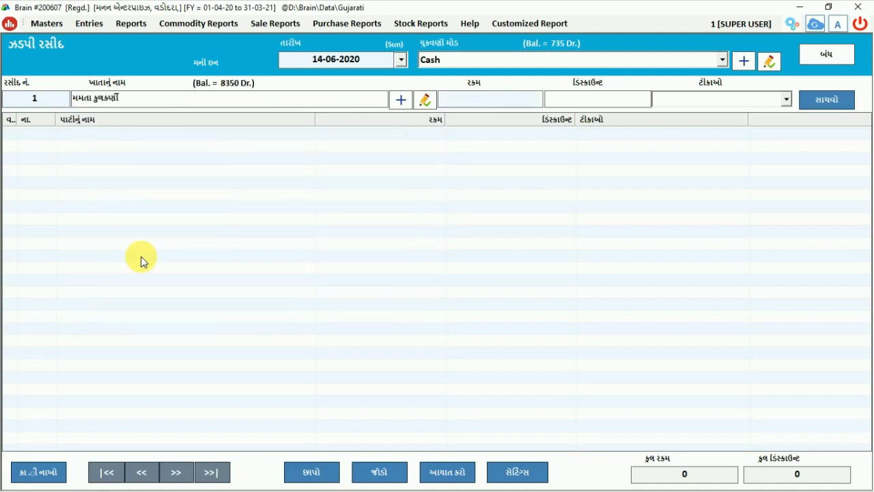
Step: Enter amount 1100 with remark જમા લીધા and save the receipt
{"action": "type", "text": "1100"}
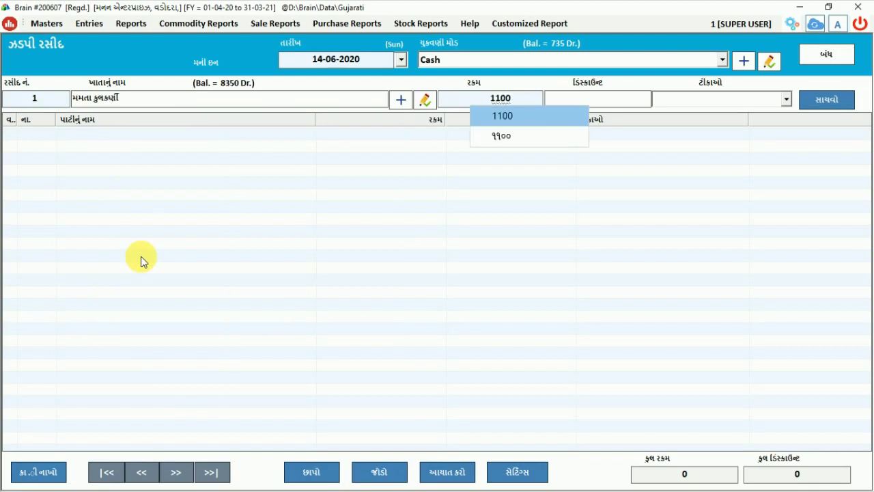
{"action": "key", "text": "Return"}
{"action": "key", "text": "Return"}
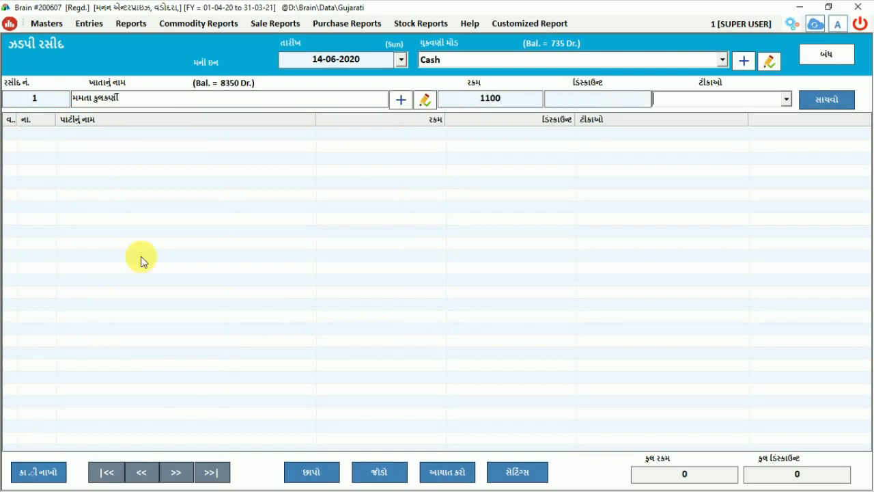
{"action": "type", "text": "jama"}
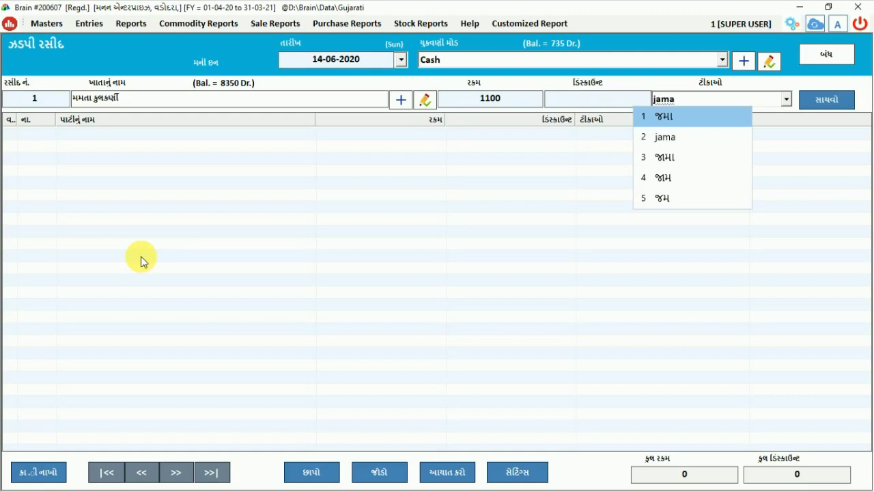
{"action": "key", "text": "space"}
{"action": "type", "text": "lis"}
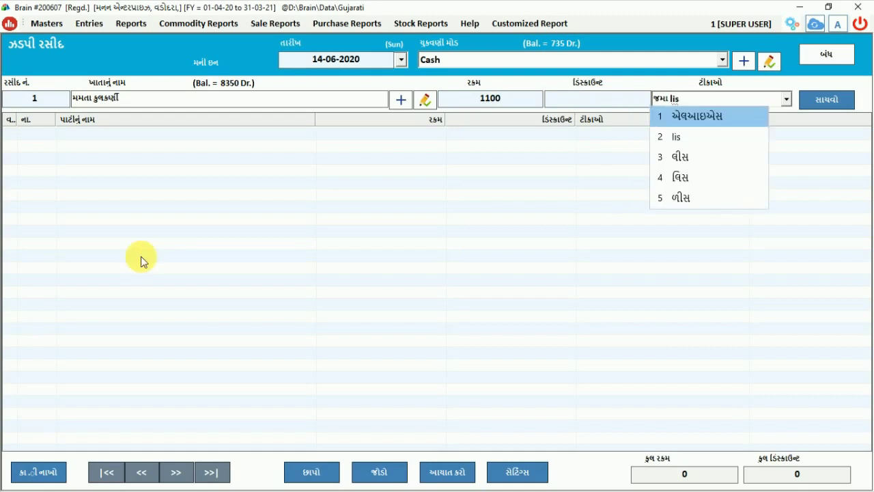
{"action": "key", "text": "BackSpace"}
{"action": "type", "text": "dha"}
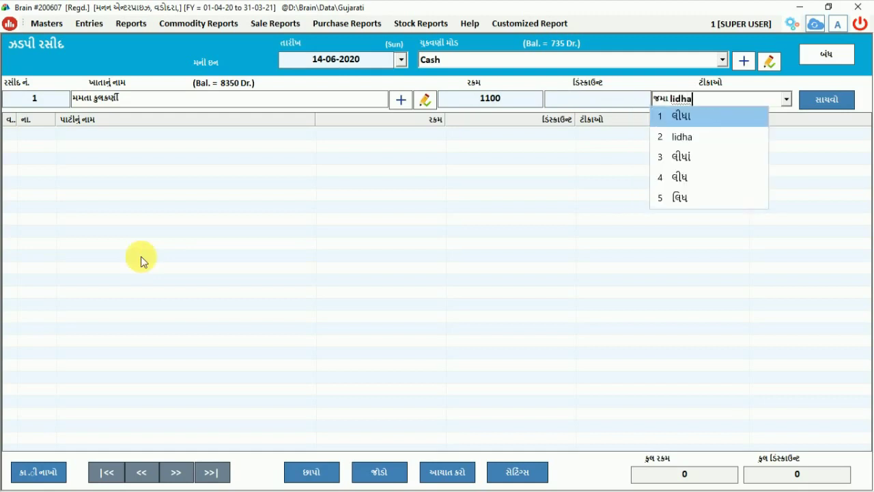
{"action": "key", "text": "space"}
{"action": "key", "text": "Tab"}
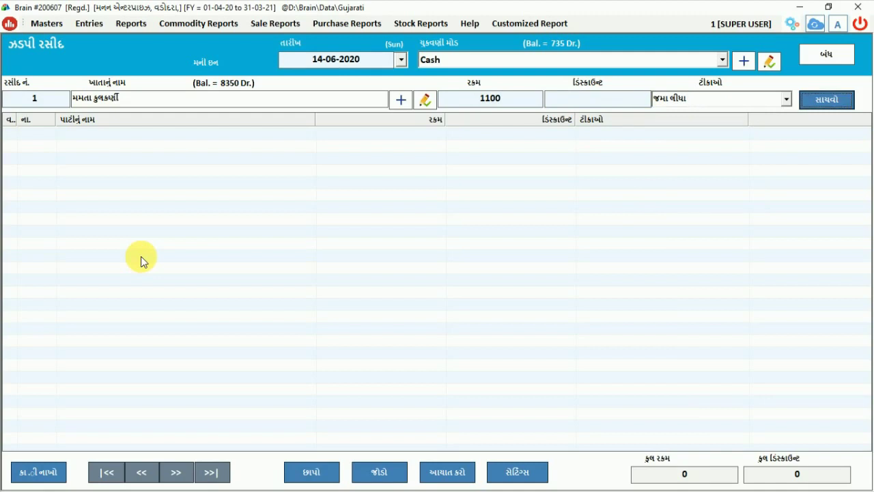
{"action": "key", "text": "Return"}
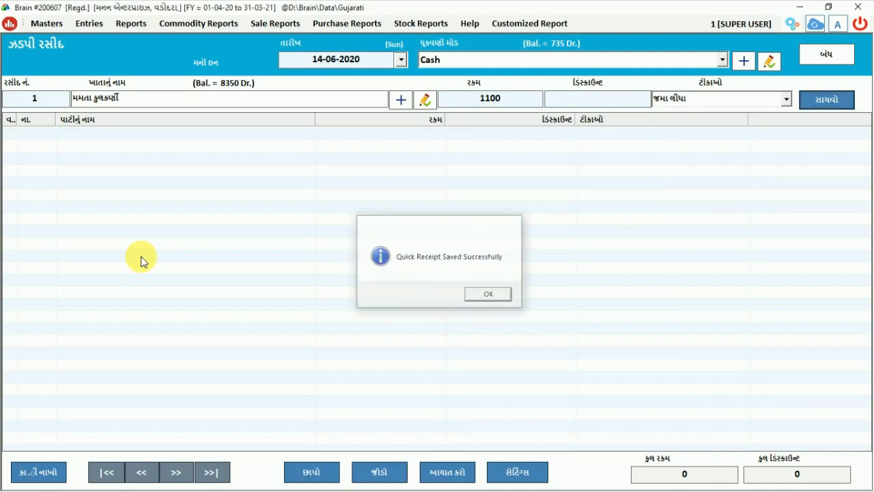
{"action": "key", "text": "Return"}
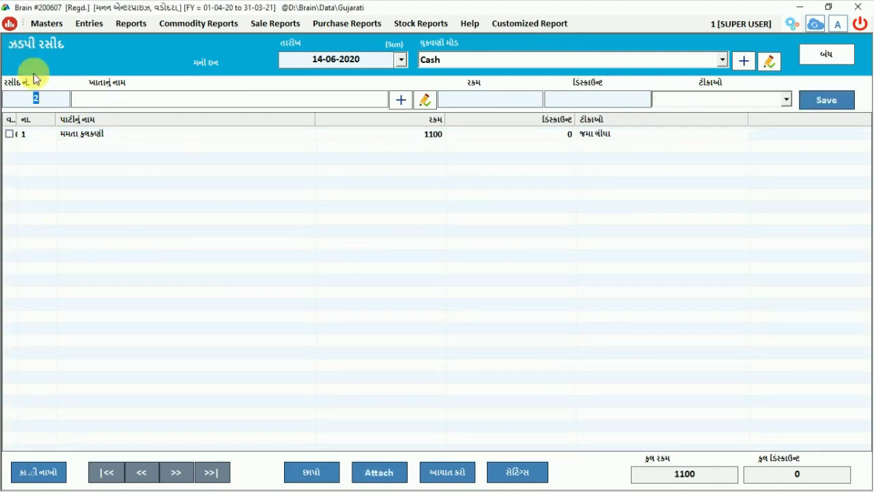
Step: Mark the saved receipt and open its print preview at 200% zoom
{"action": "left_click", "coordinate": [9, 134]}
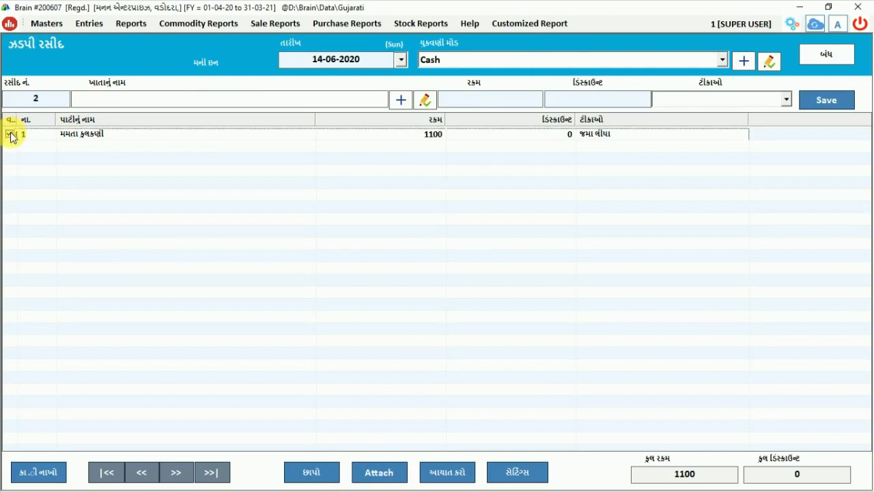
{"action": "left_click", "coordinate": [314, 472]}
{"action": "left_click", "coordinate": [383, 264]}
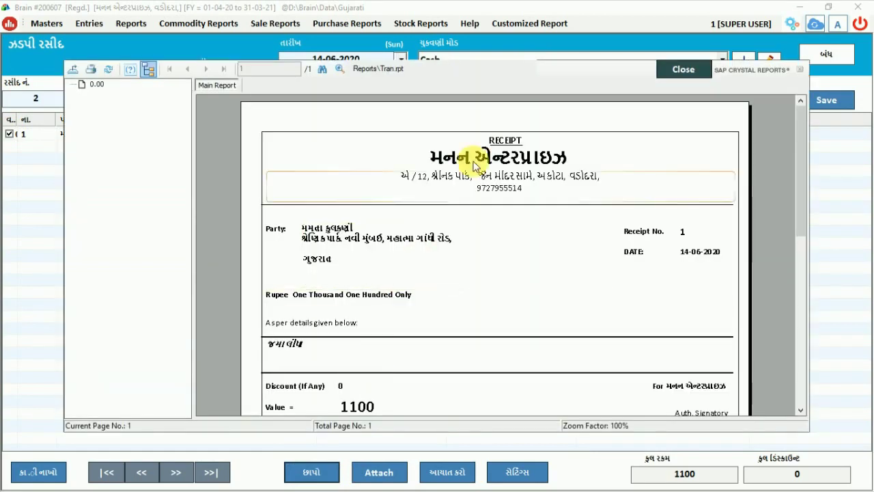
{"action": "left_click", "coordinate": [338, 71]}
{"action": "left_click", "coordinate": [364, 142]}
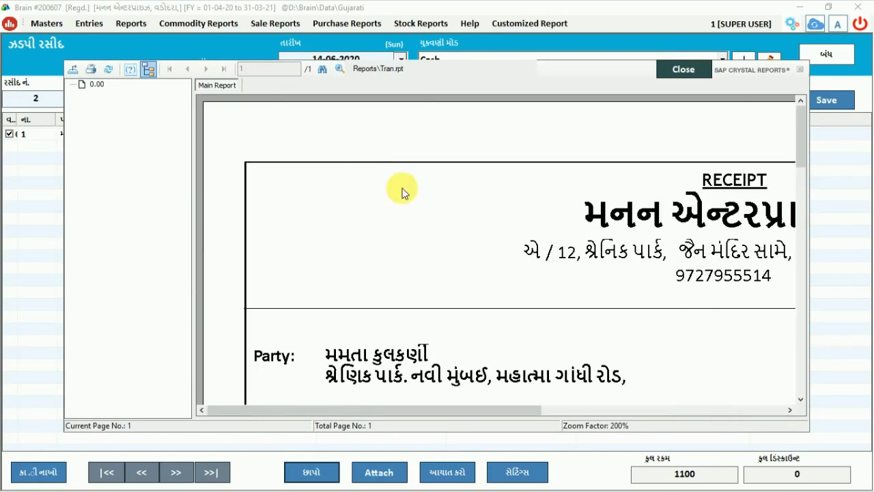
Step: Check the preview's Party, જમા લીધા remark and 1100 Value fields, then close it
{"action": "left_click_drag", "start_coordinate": [530, 410], "coordinate": [654, 422]}
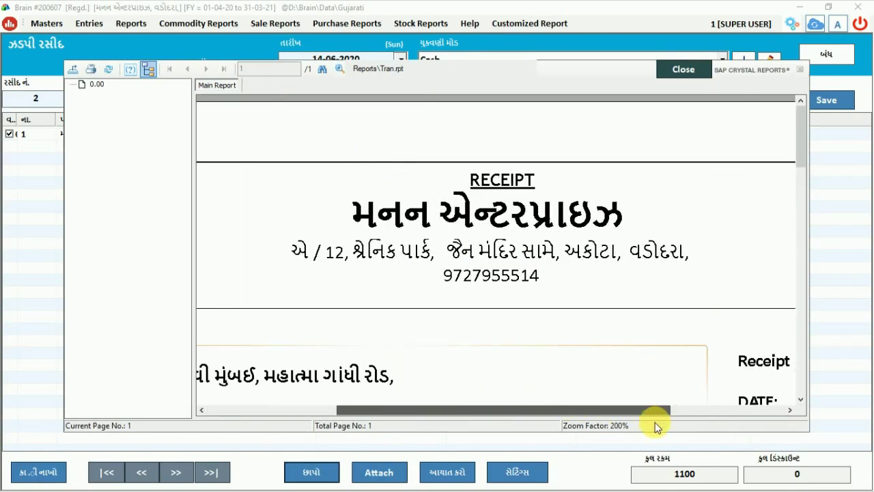
{"action": "left_click_drag", "start_coordinate": [801, 127], "coordinate": [801, 177]}
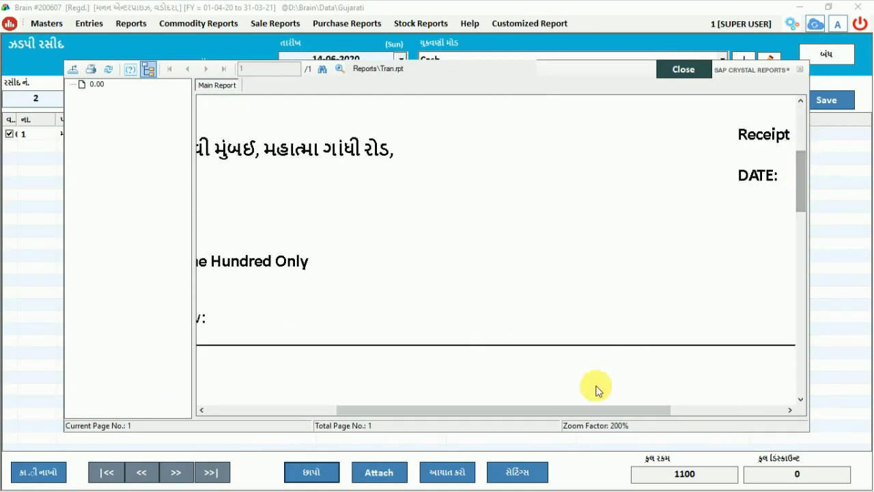
{"action": "left_click_drag", "start_coordinate": [563, 411], "coordinate": [325, 430]}
{"action": "left_click", "coordinate": [676, 189]}
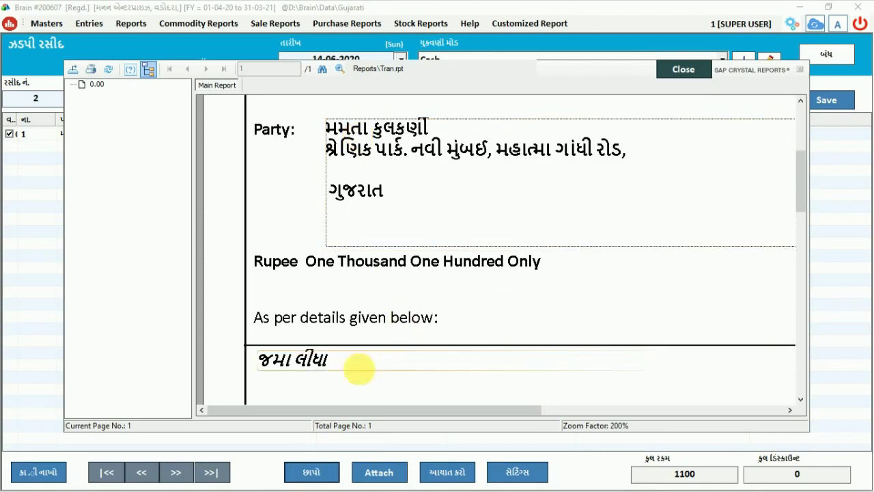
{"action": "left_click", "coordinate": [302, 361]}
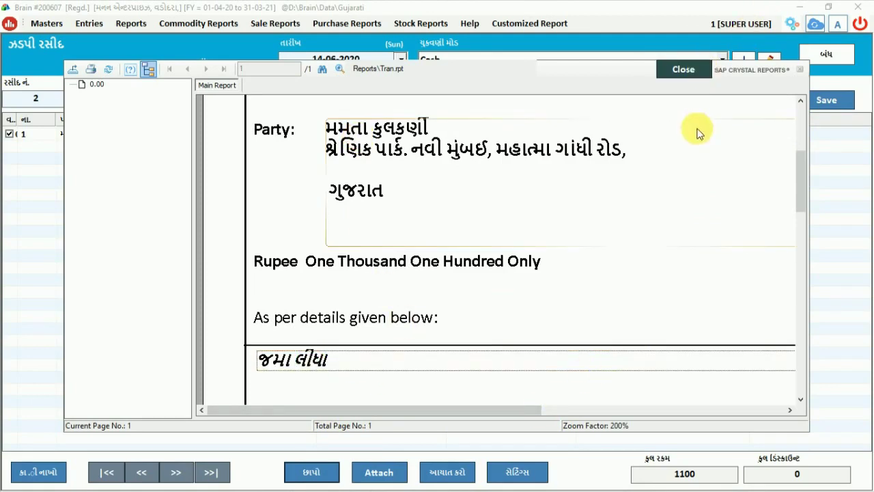
{"action": "left_click_drag", "start_coordinate": [800, 198], "coordinate": [803, 239]}
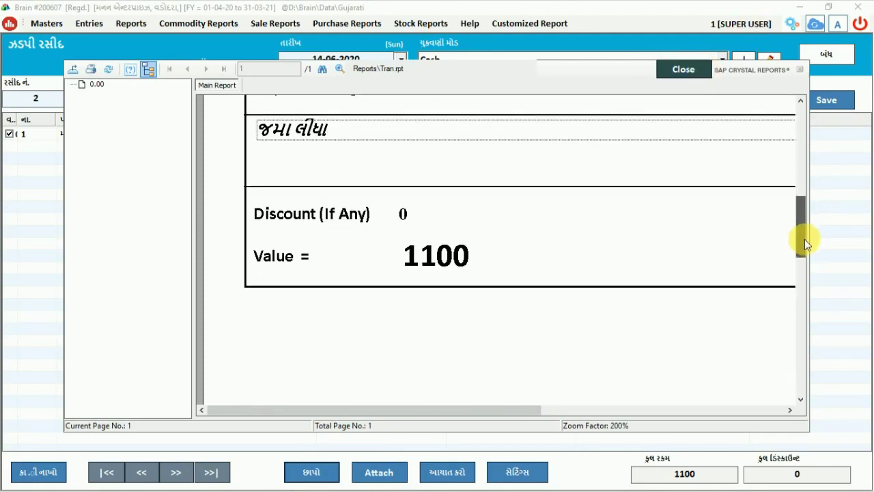
{"action": "left_click", "coordinate": [653, 253]}
{"action": "left_click", "coordinate": [705, 74]}
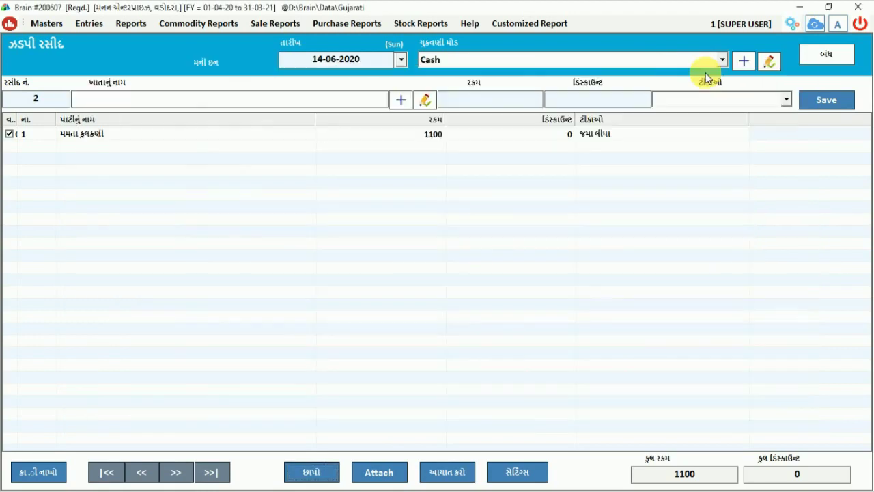
Step: Close the receipt form and open the ledger report (લેજર) for 05-04-2020 to 14-06-2020
{"action": "left_click", "coordinate": [837, 60]}
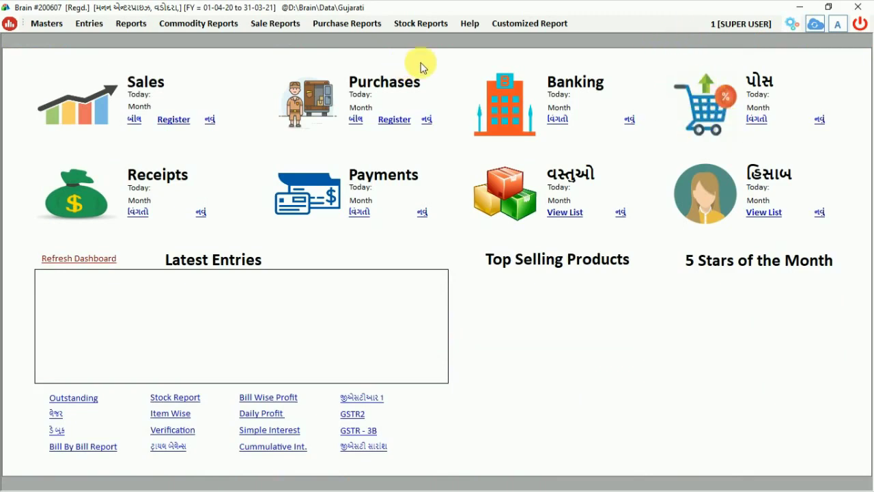
{"action": "left_click", "coordinate": [136, 26]}
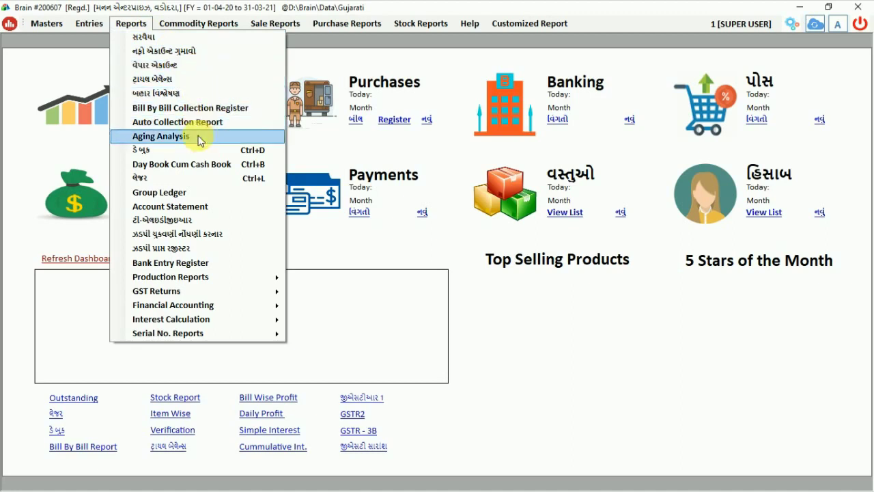
{"action": "left_click", "coordinate": [190, 179]}
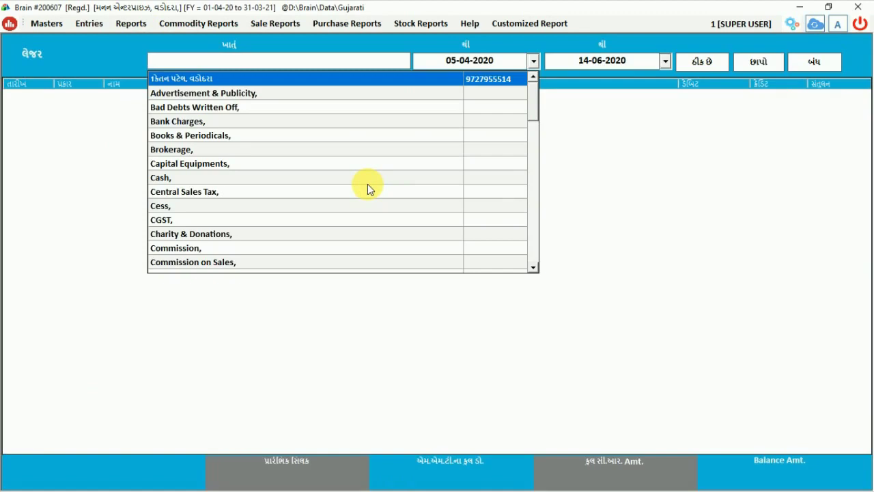
Step: Show the customer's ledger, check the 1100 receipt and 7250 Dr. balance, then close it
{"action": "type", "text": "mamta"}
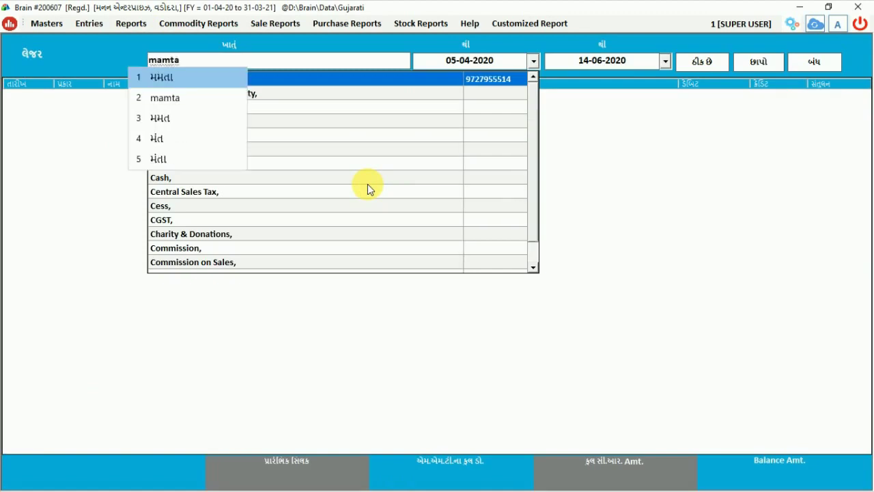
{"action": "key", "text": "space"}
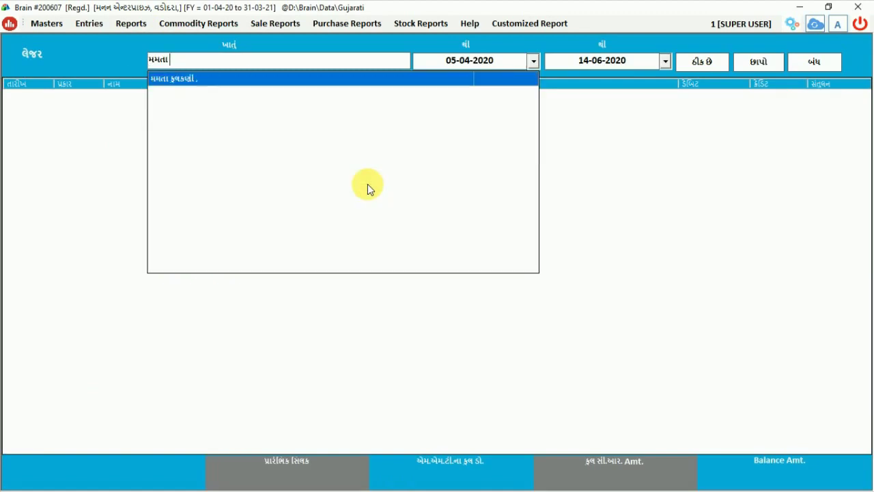
{"action": "key", "text": "Return"}
{"action": "key", "text": "Return"}
{"action": "key", "text": "Return"}
{"action": "key", "text": "Return"}
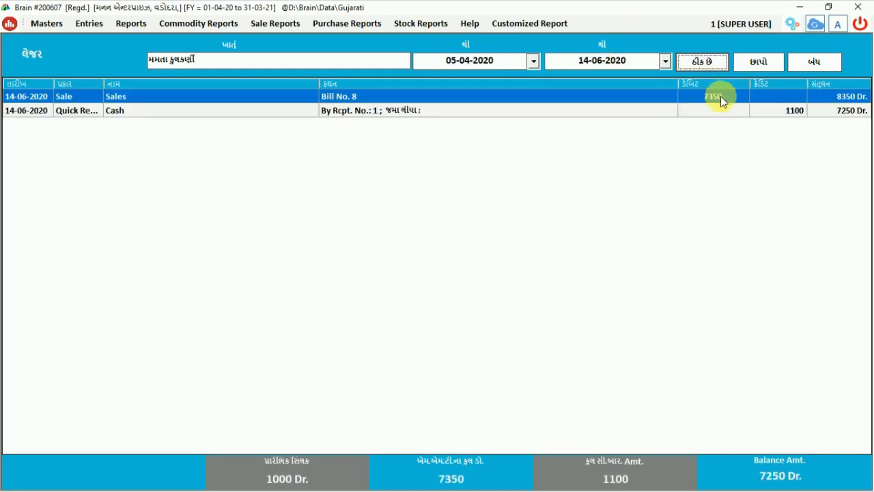
{"action": "left_click", "coordinate": [756, 108]}
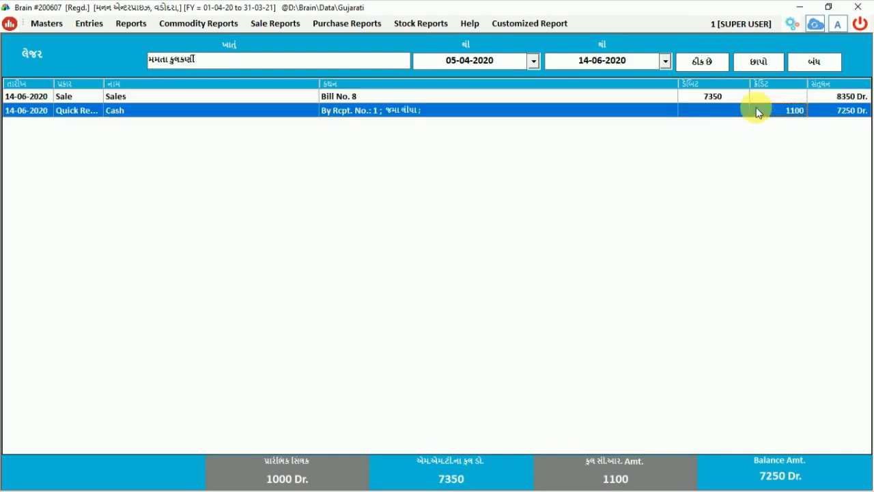
{"action": "left_click", "coordinate": [716, 98]}
{"action": "left_click", "coordinate": [836, 113]}
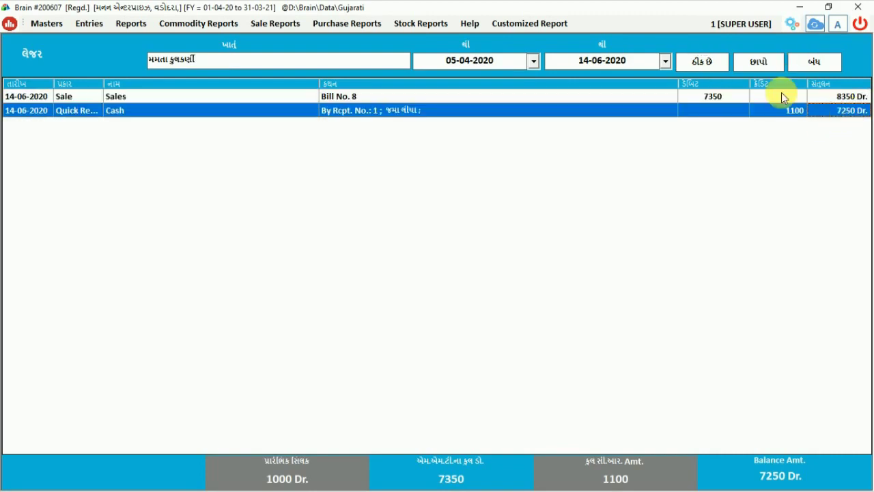
{"action": "left_click", "coordinate": [814, 64]}
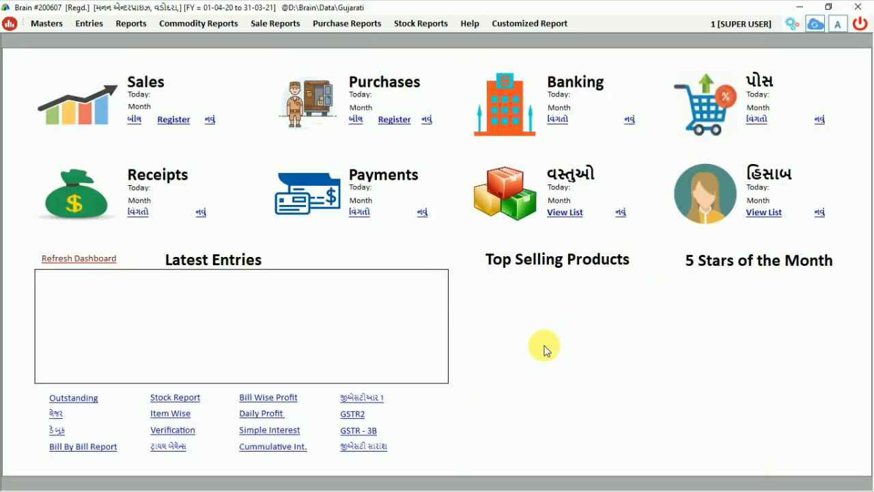
Step: Look through the Sale Reports and Masters menus, then dismiss them
{"action": "left_click", "coordinate": [275, 23]}
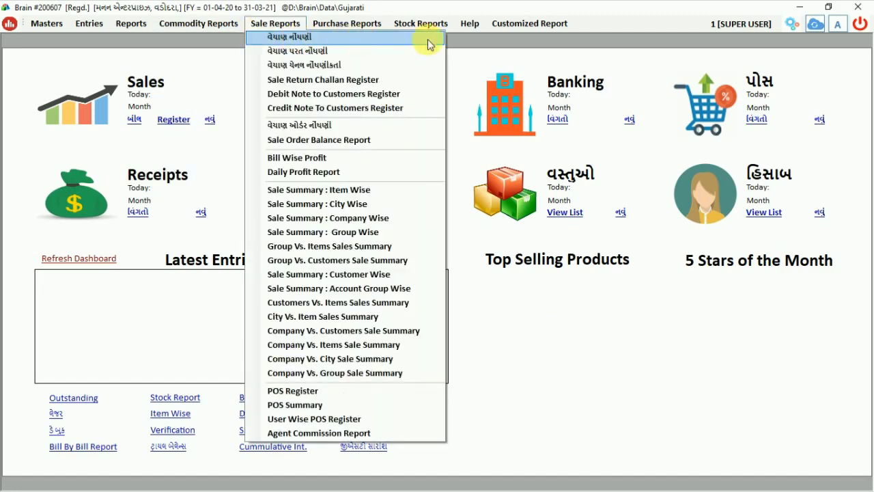
{"action": "left_click", "coordinate": [46, 23]}
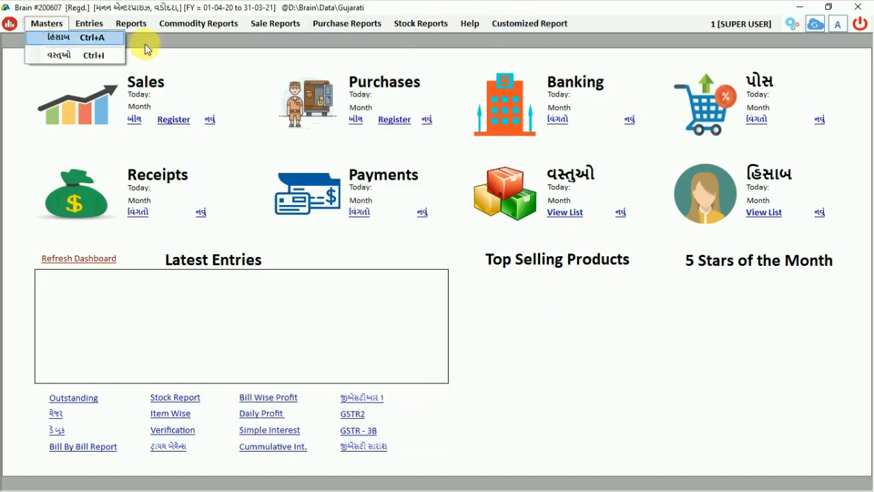
{"action": "left_click", "coordinate": [503, 406]}
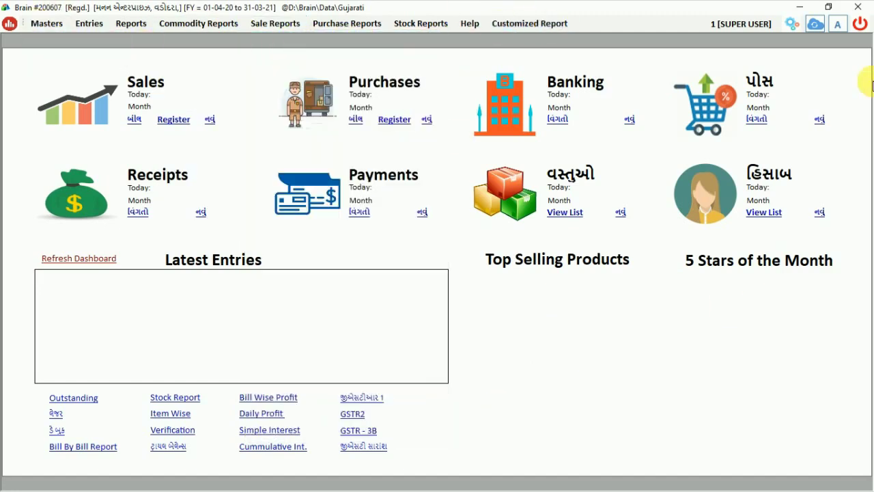
Step: Exit Brain, close the company-selection window, and select the Brain desktop shortcut
{"action": "left_click", "coordinate": [860, 25]}
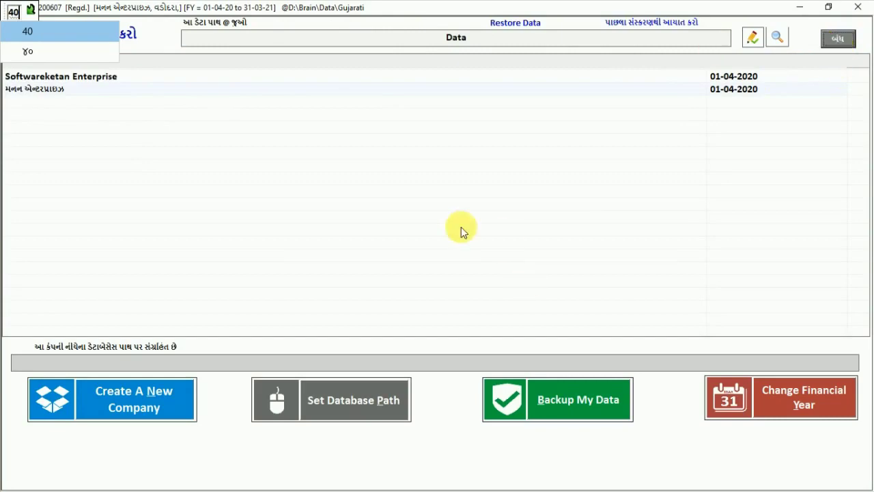
{"action": "key", "text": "Escape"}
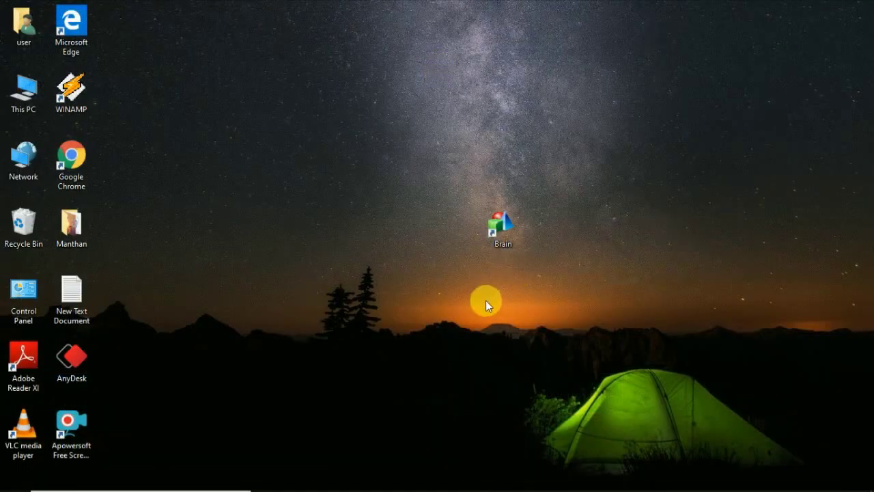
{"action": "mouse_move", "coordinate": [214, 486]}
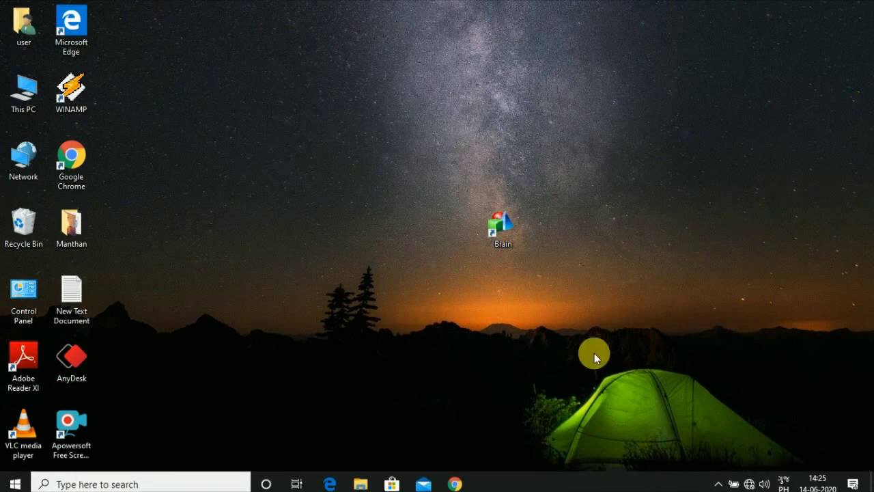
{"action": "left_click", "coordinate": [496, 237]}
Step: Relaunch Brain and view the Gujarati translation of MY LEDGER in the language strings editor
{"action": "double_click", "coordinate": [497, 238]}
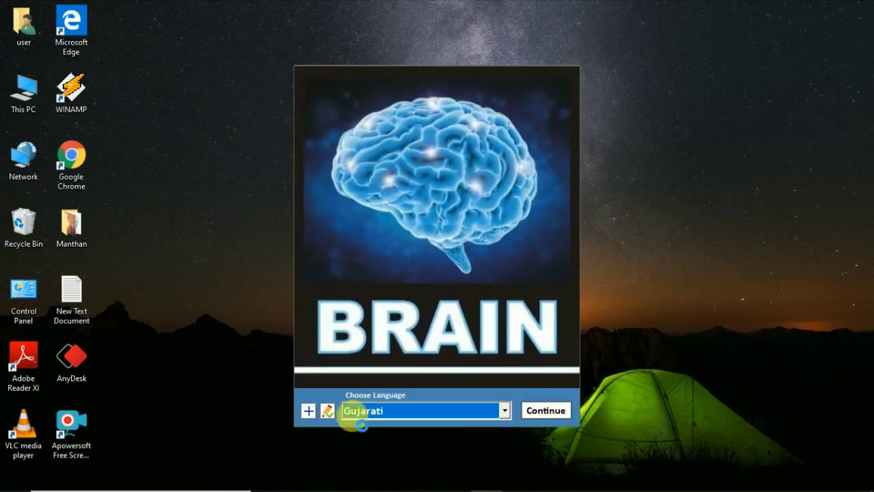
{"action": "left_click", "coordinate": [328, 410]}
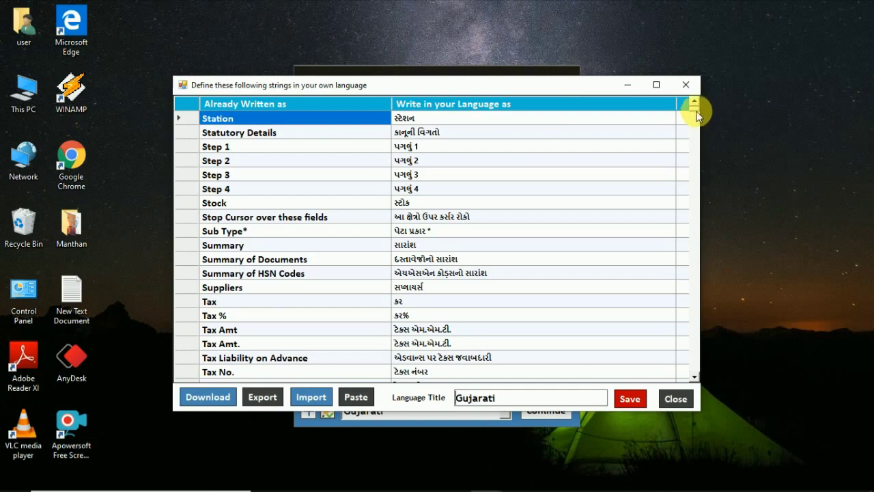
{"action": "left_click_drag", "start_coordinate": [694, 107], "coordinate": [697, 273]}
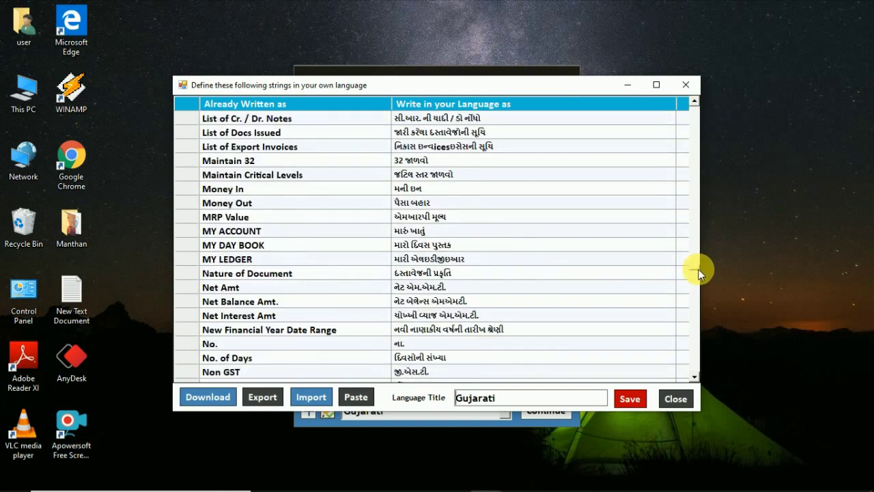
{"action": "left_click", "coordinate": [261, 262]}
{"action": "left_click", "coordinate": [438, 259]}
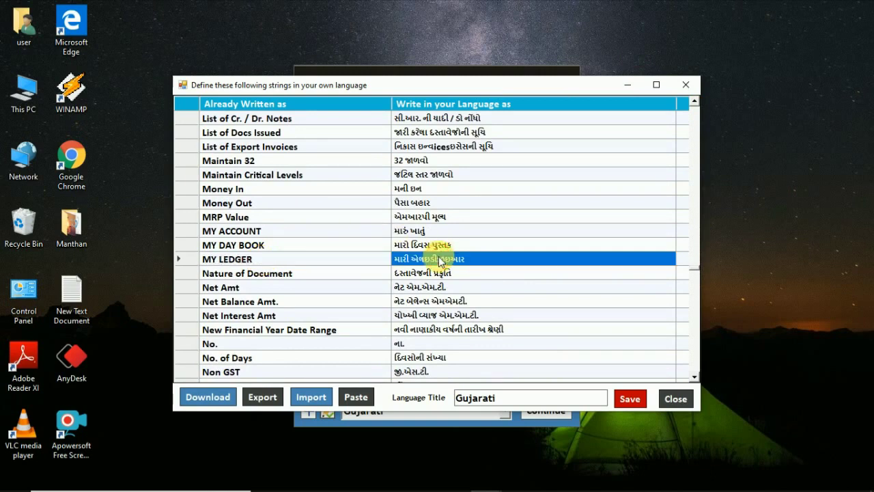
Step: Check the MRP Value, Money Out and Money In translations, then continue in Gujarati
{"action": "left_click", "coordinate": [429, 217]}
{"action": "left_click", "coordinate": [423, 202]}
{"action": "left_click", "coordinate": [418, 188]}
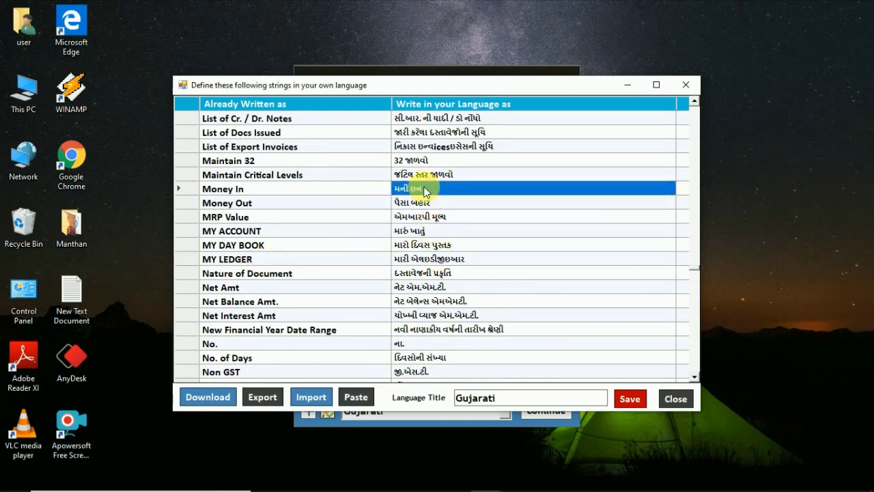
{"action": "left_click", "coordinate": [678, 396]}
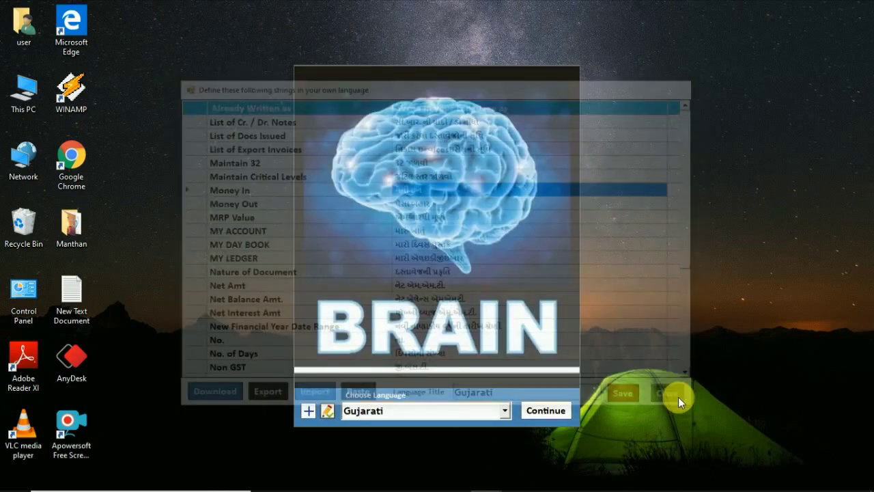
{"action": "left_click", "coordinate": [547, 408]}
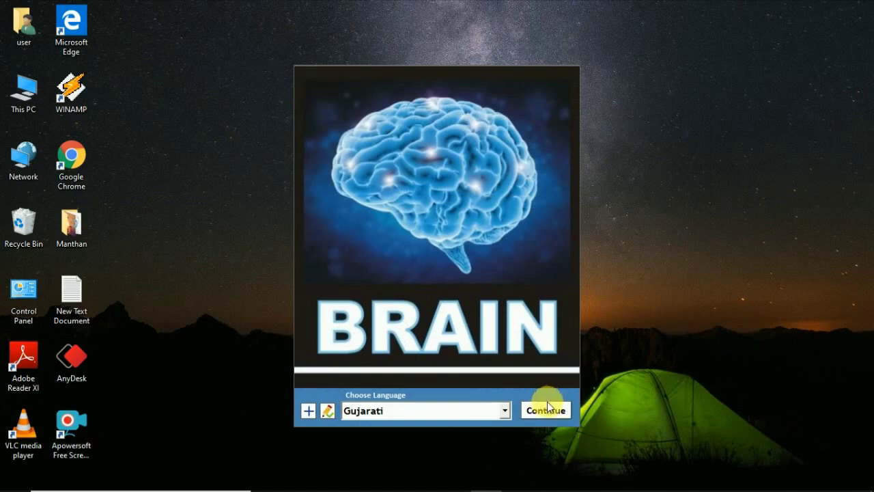